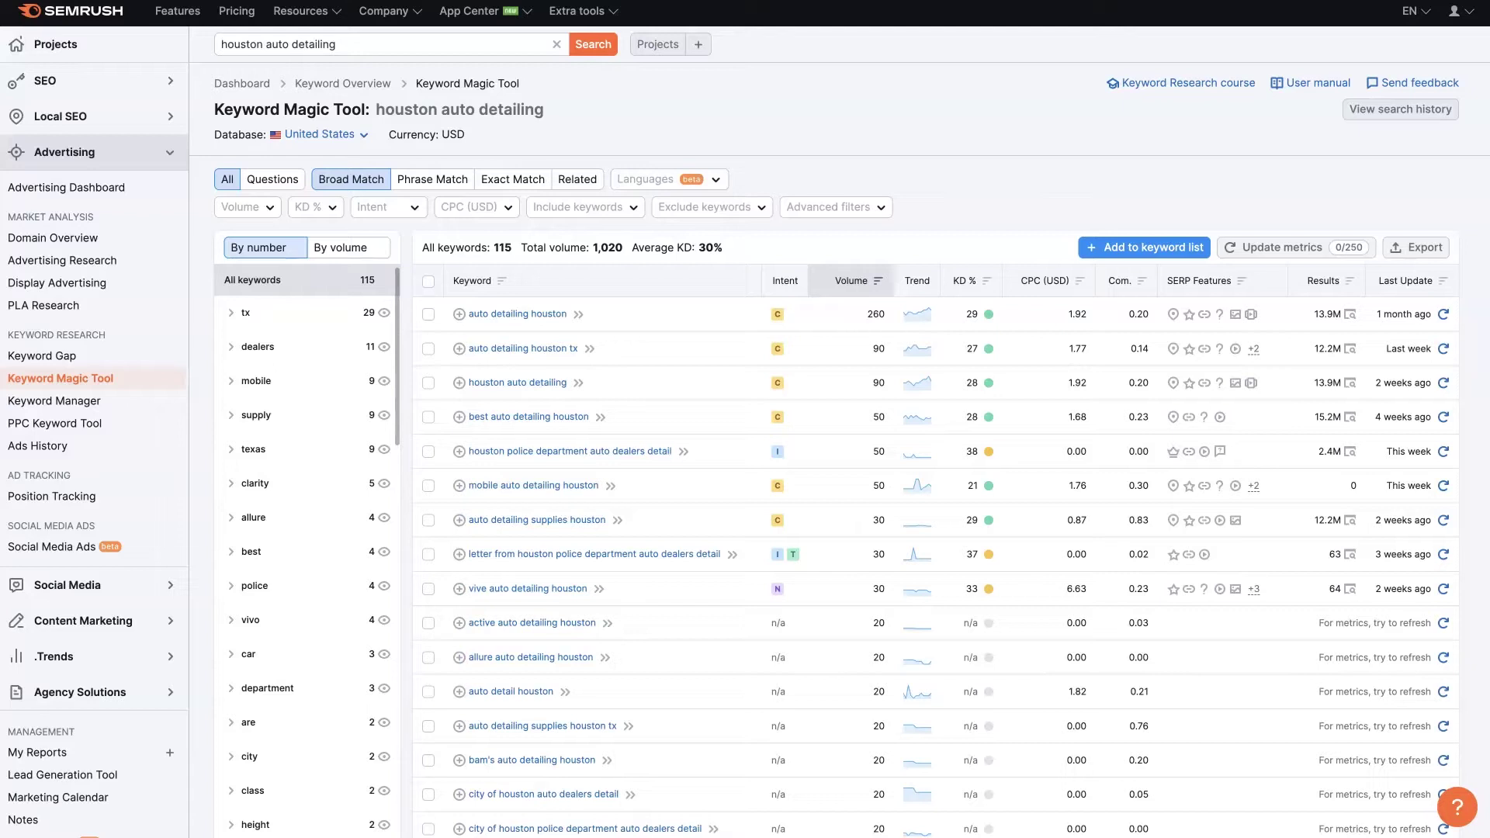
# Step: Review the keyword results for the houston auto detailing seed keyword
pyautogui.click(915, 96)
pyautogui.click(346, 45)
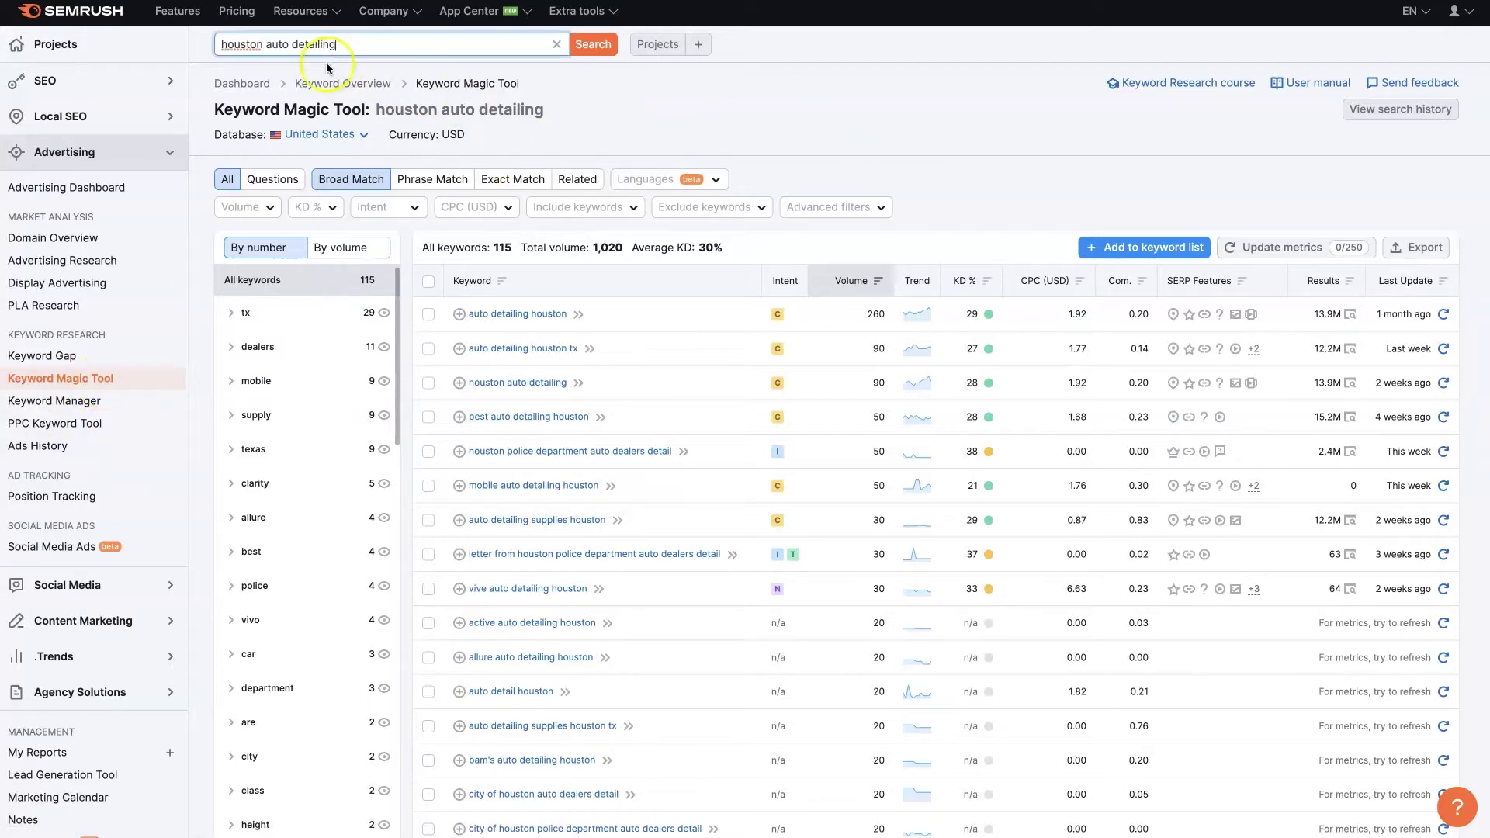
pyautogui.click(304, 47)
pyautogui.moveTo(988, 314)
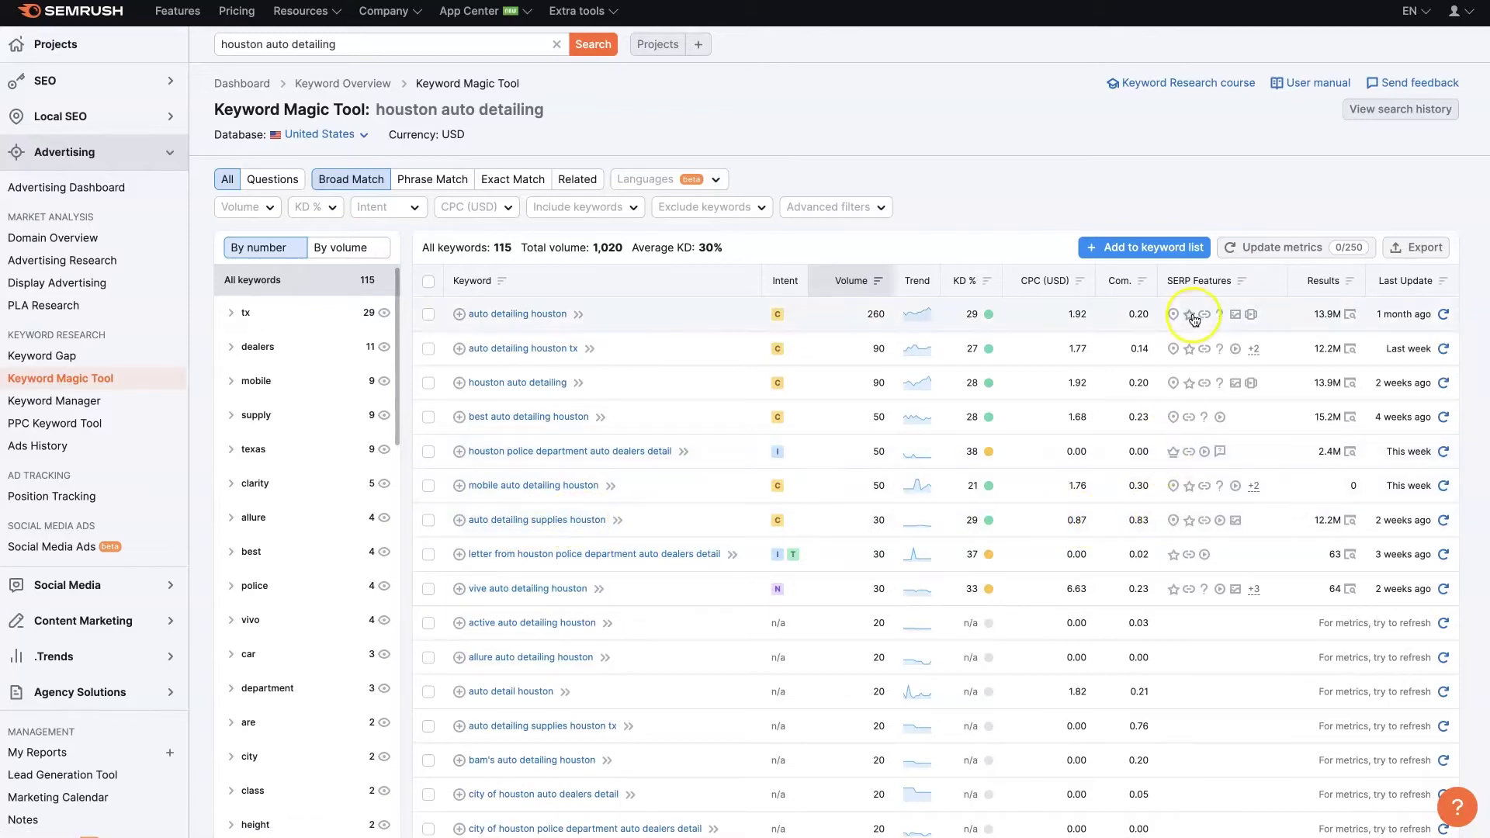
pyautogui.moveTo(1189, 324)
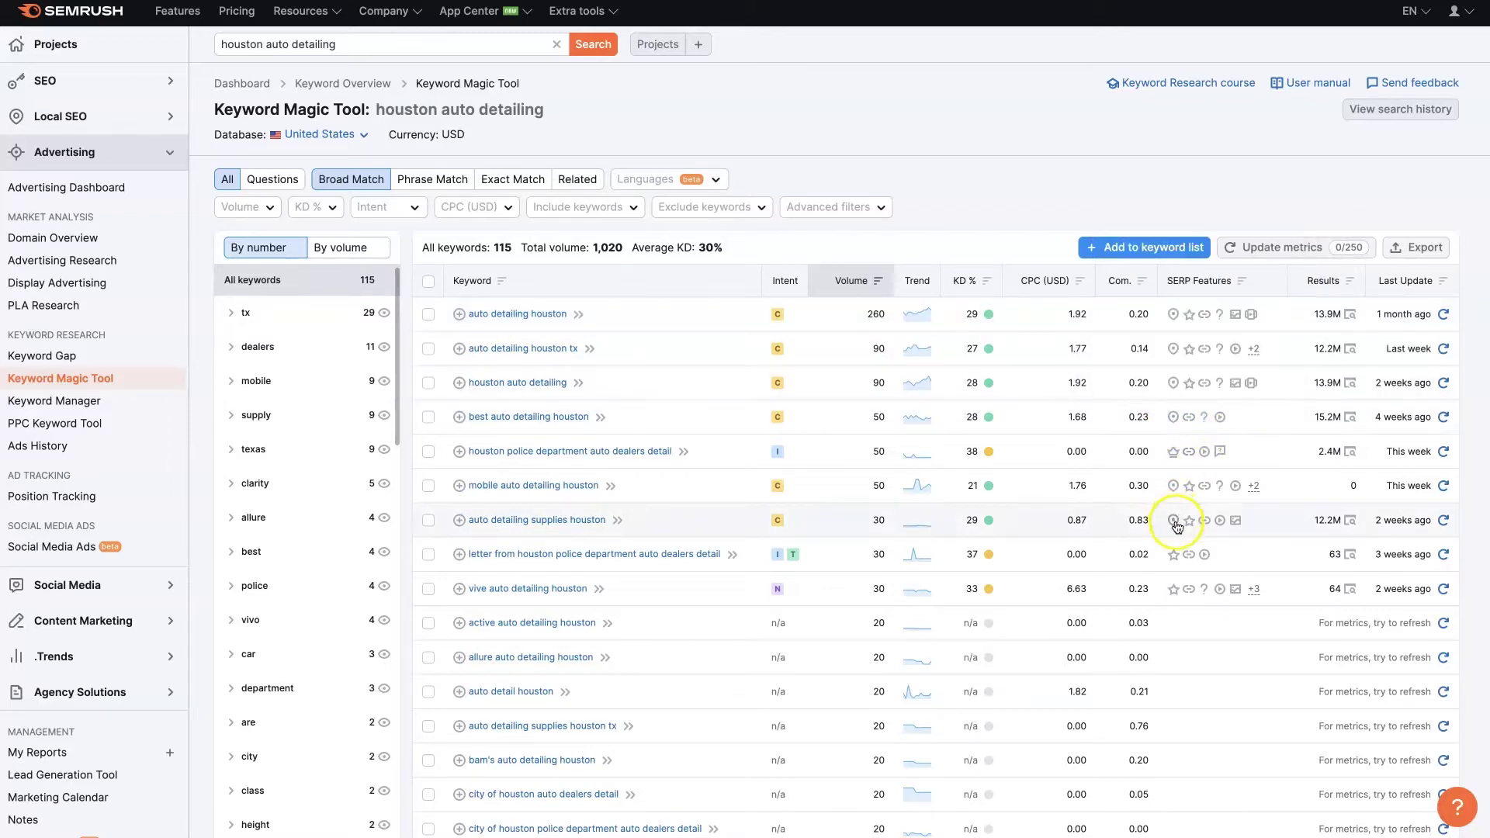
pyautogui.moveTo(1173, 557)
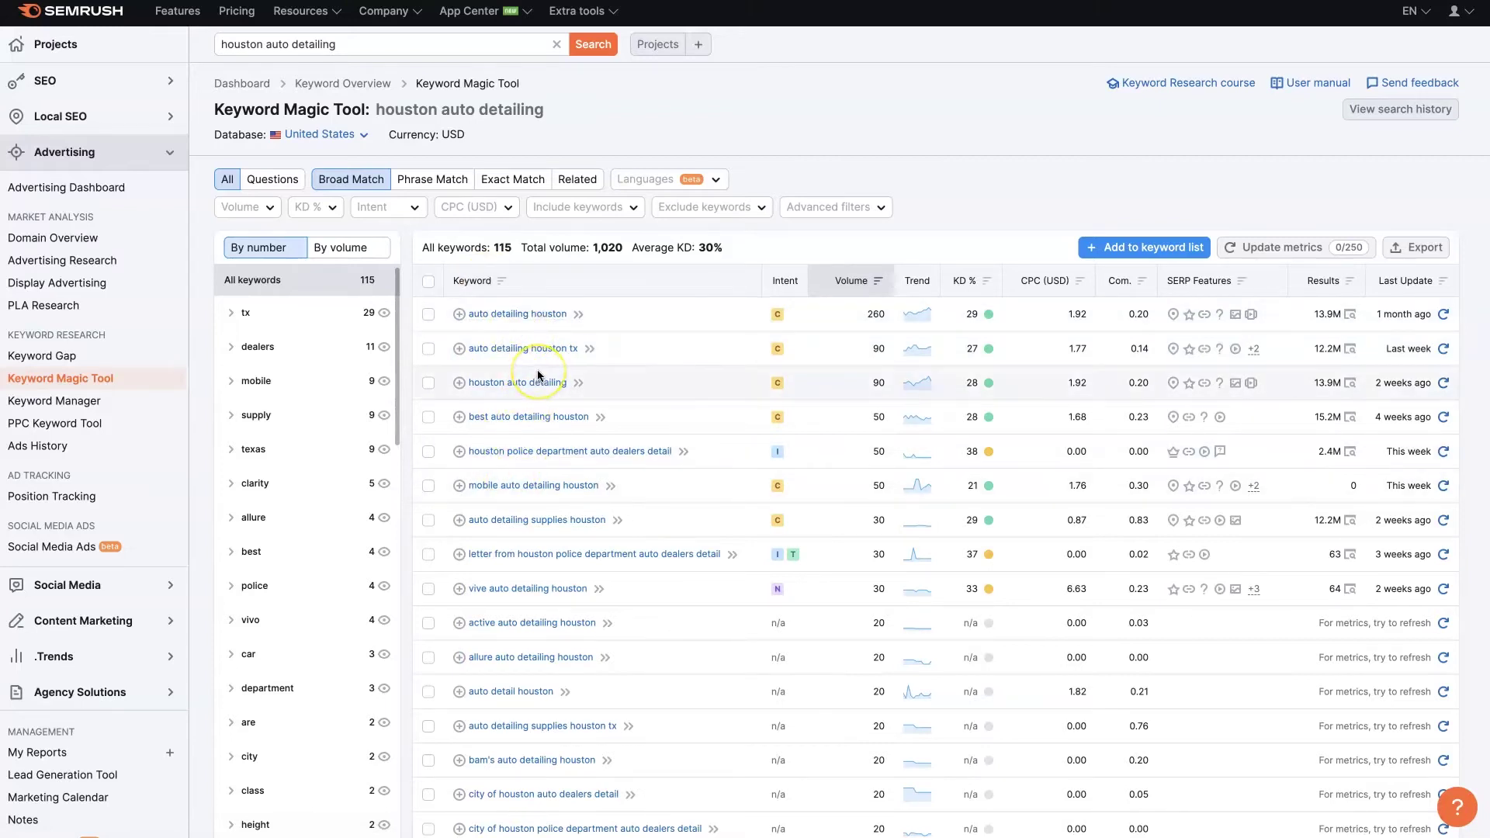
# Step: Switch to phrase match and tick the six top-volume keywords, auto detailing houston through auto detailing supplies houston
pyautogui.click(436, 186)
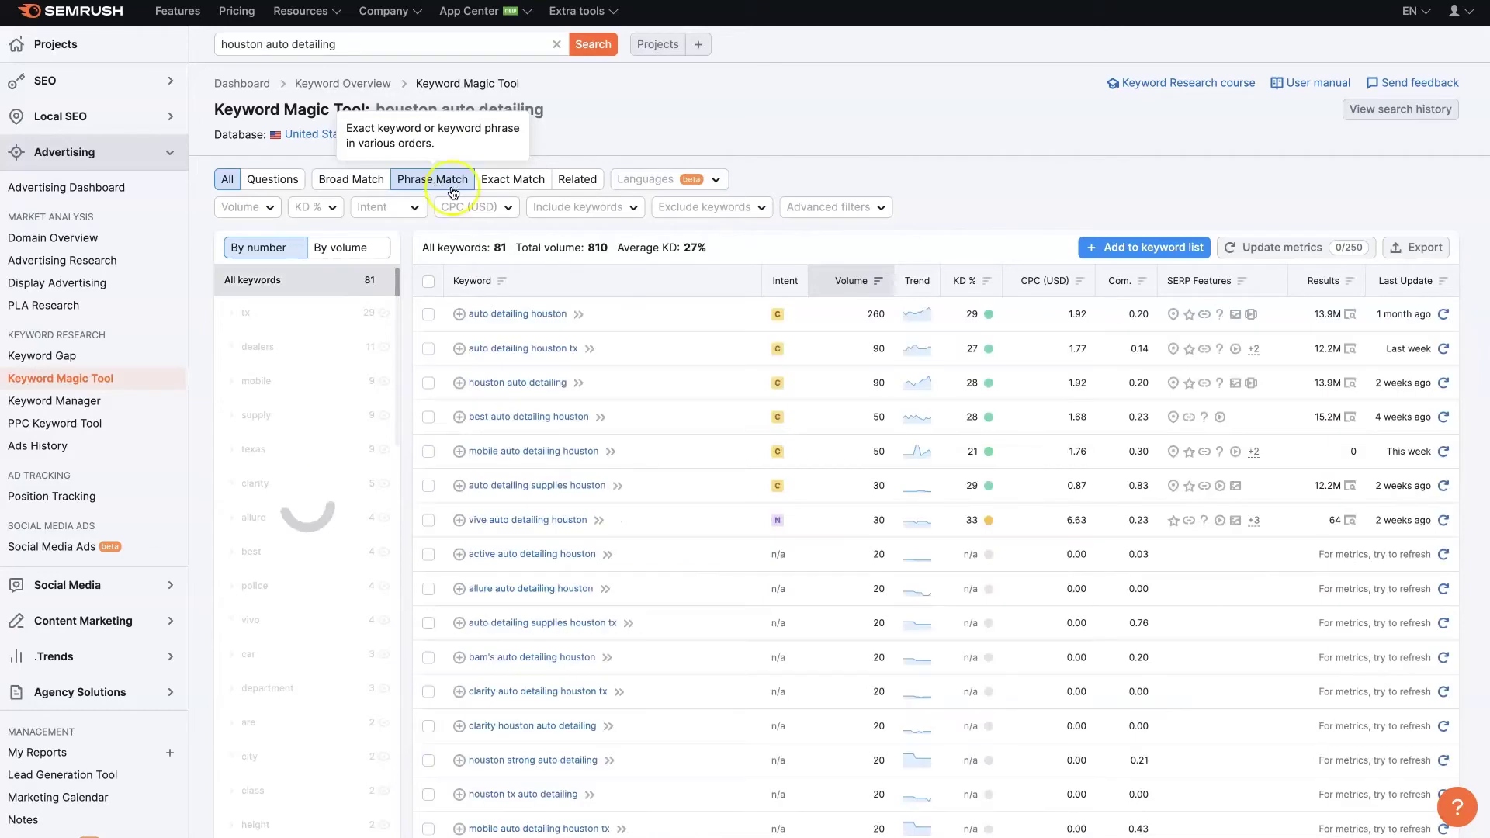
pyautogui.click(461, 299)
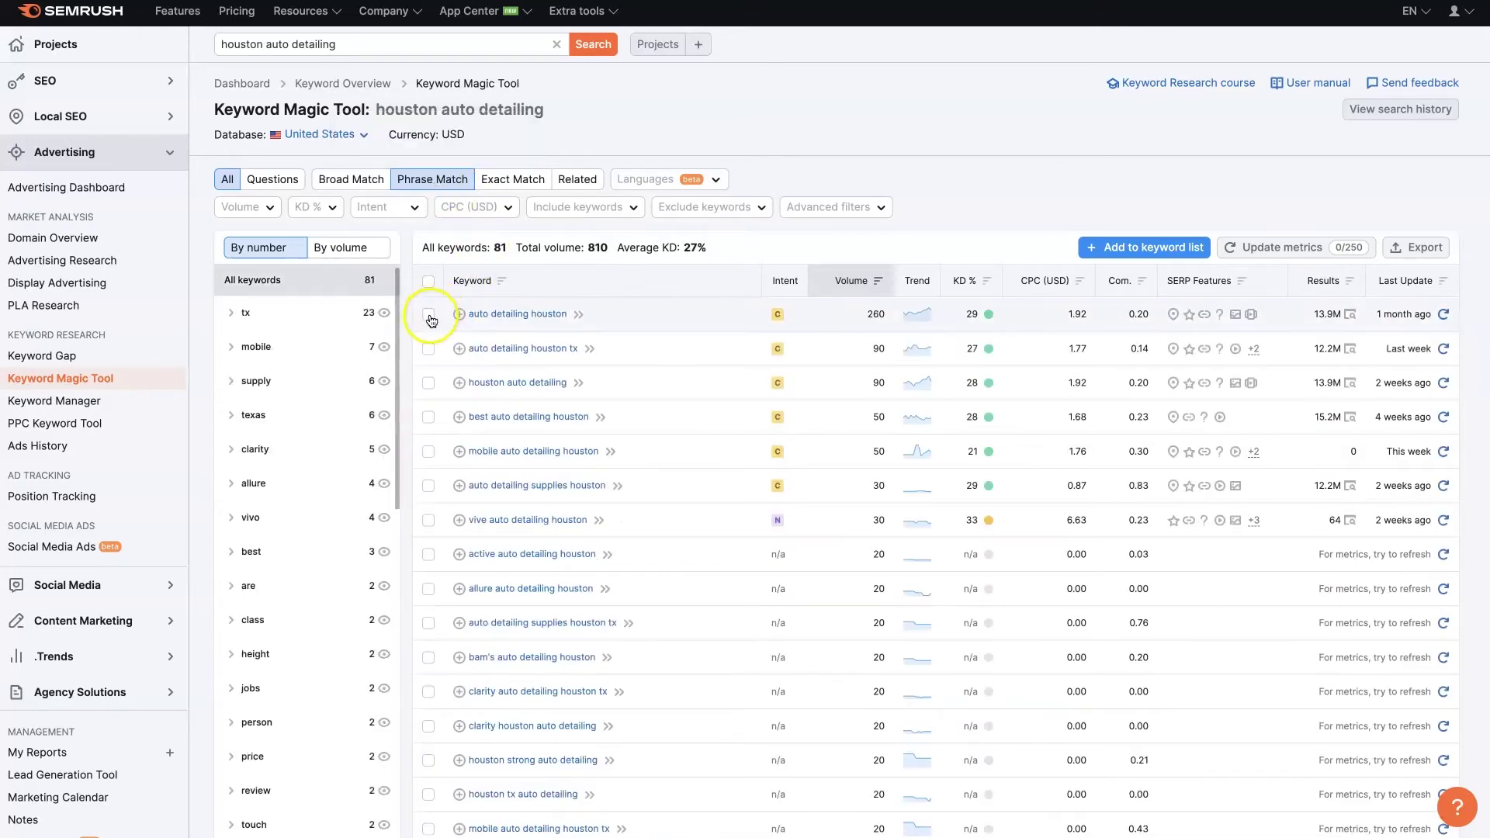
pyautogui.click(429, 315)
pyautogui.click(428, 349)
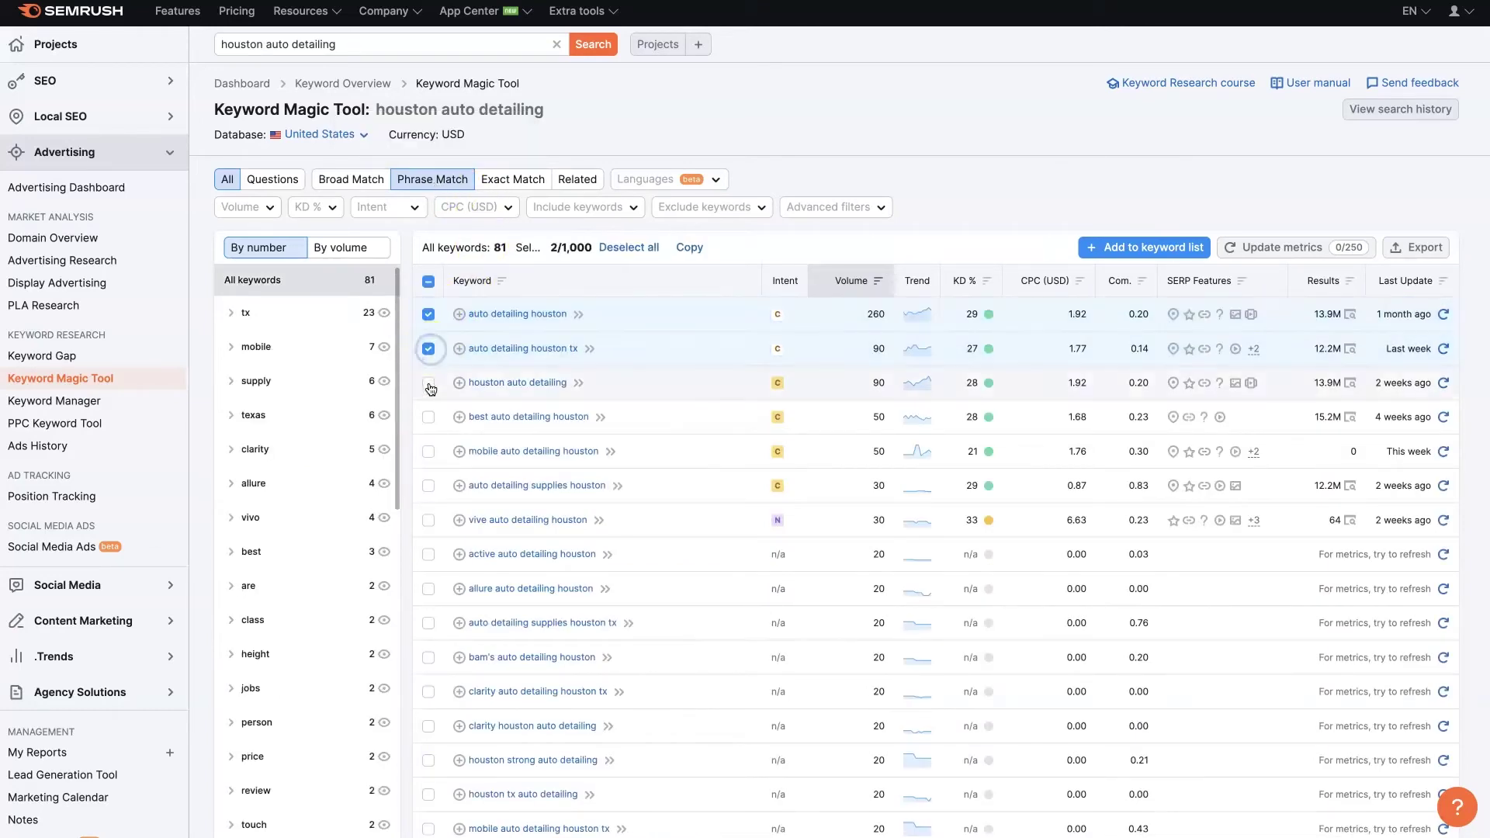
pyautogui.click(429, 384)
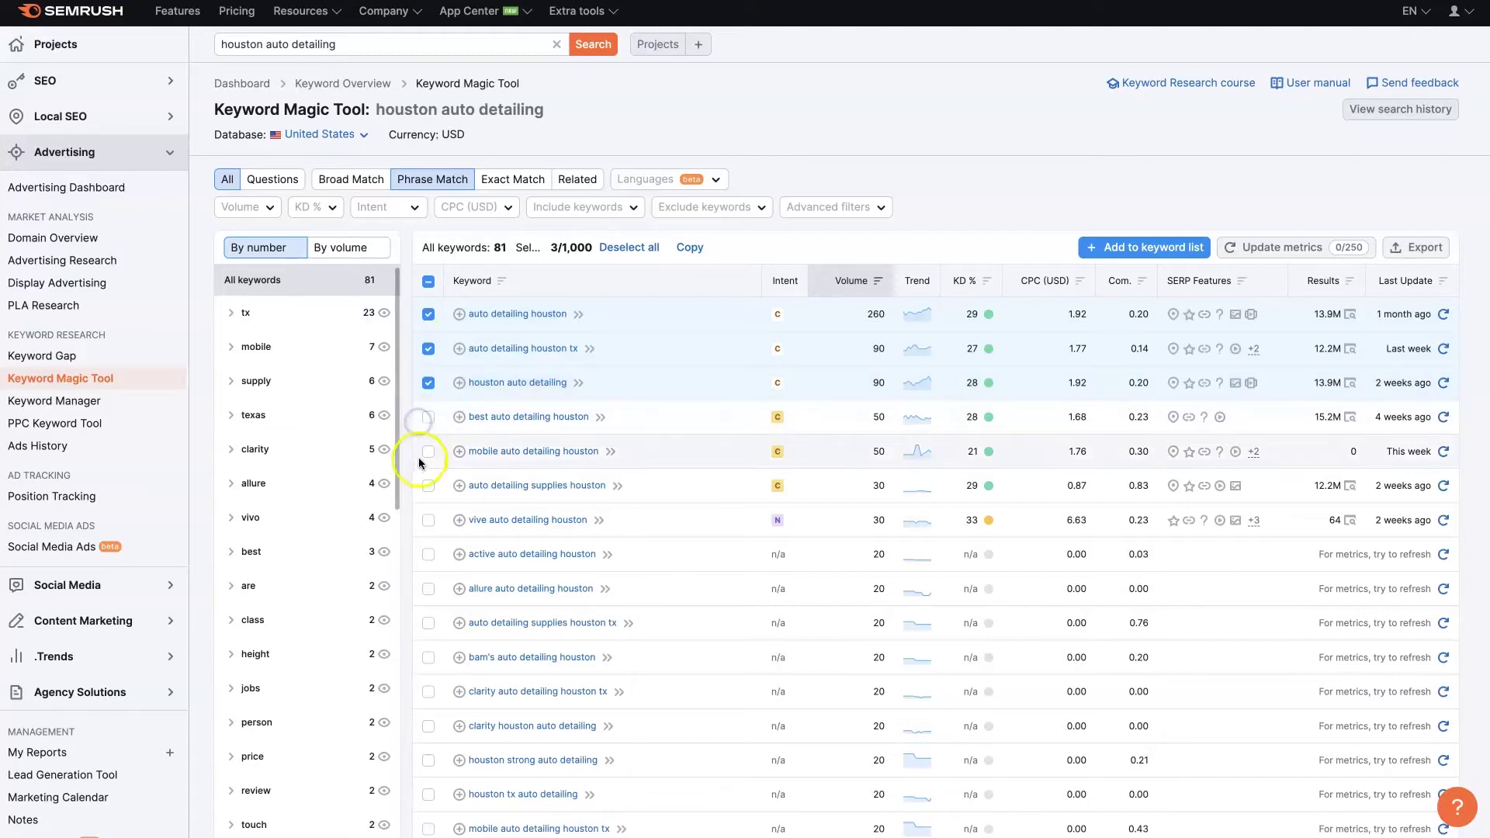
pyautogui.click(427, 419)
pyautogui.click(428, 452)
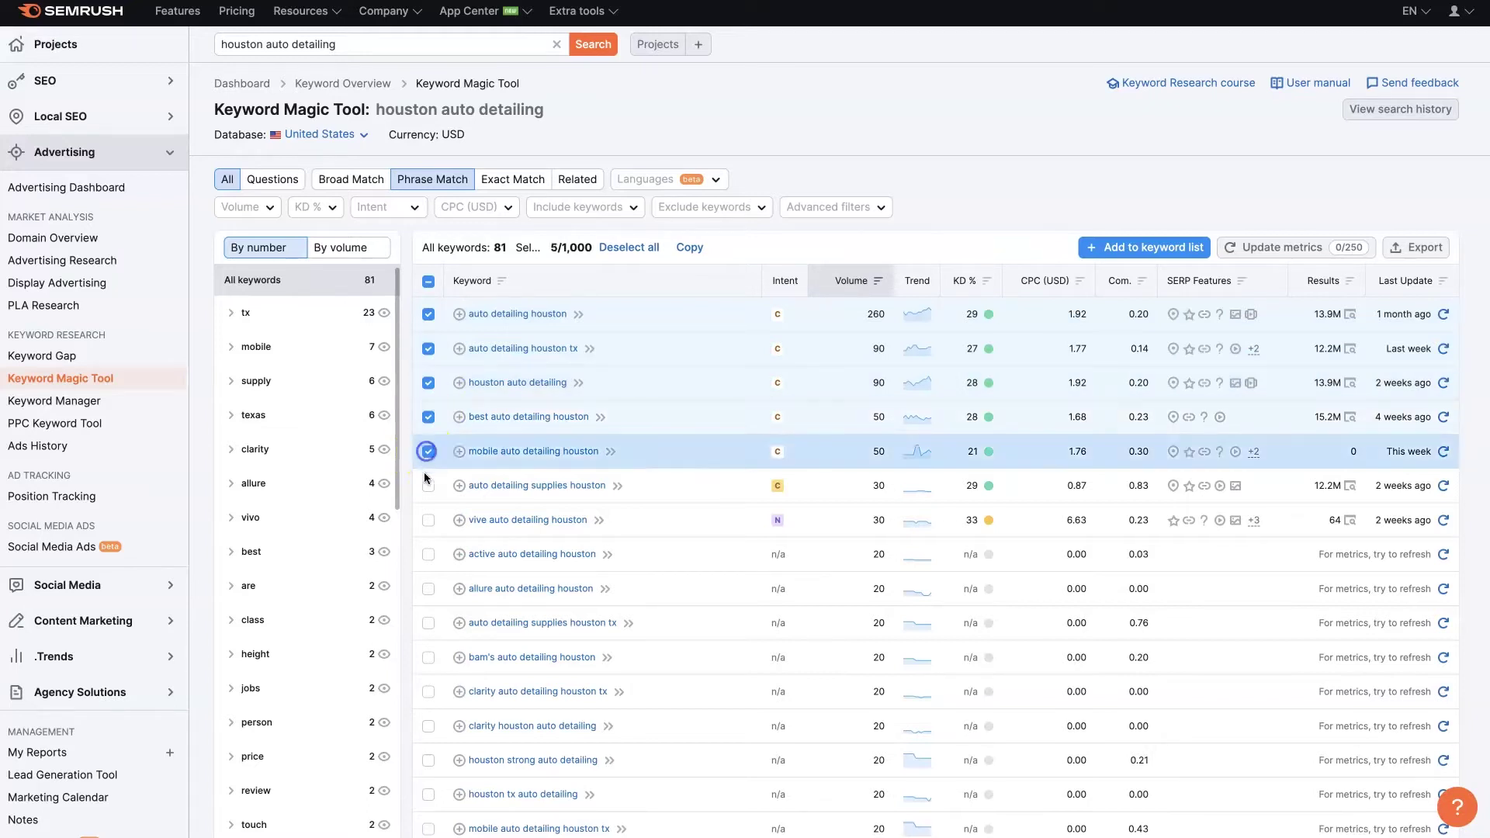
pyautogui.click(428, 486)
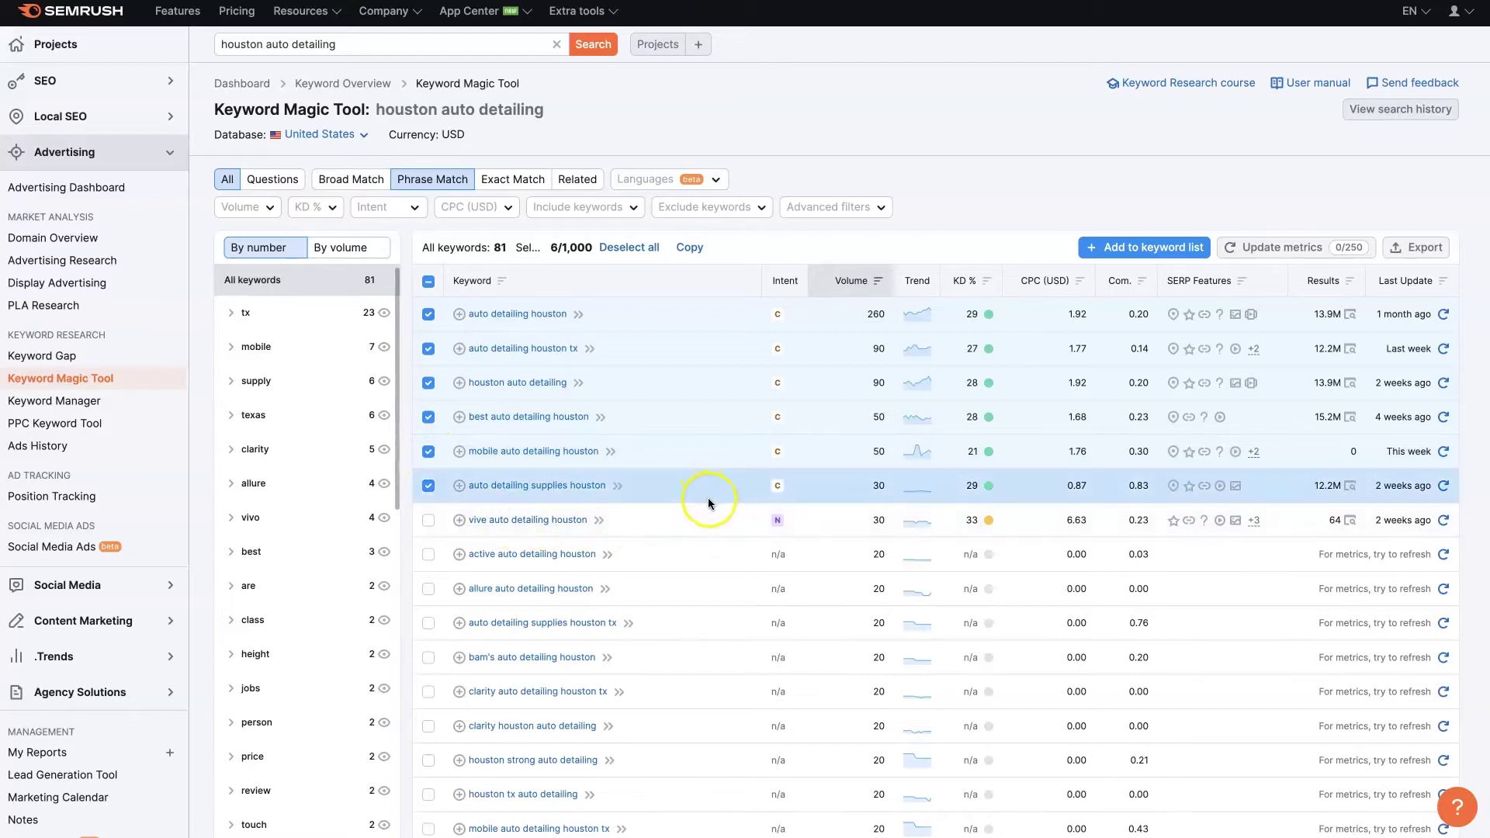
# Step: Save the selected keywords to a new list named 'Houston Auto Detailing'
pyautogui.click(1133, 256)
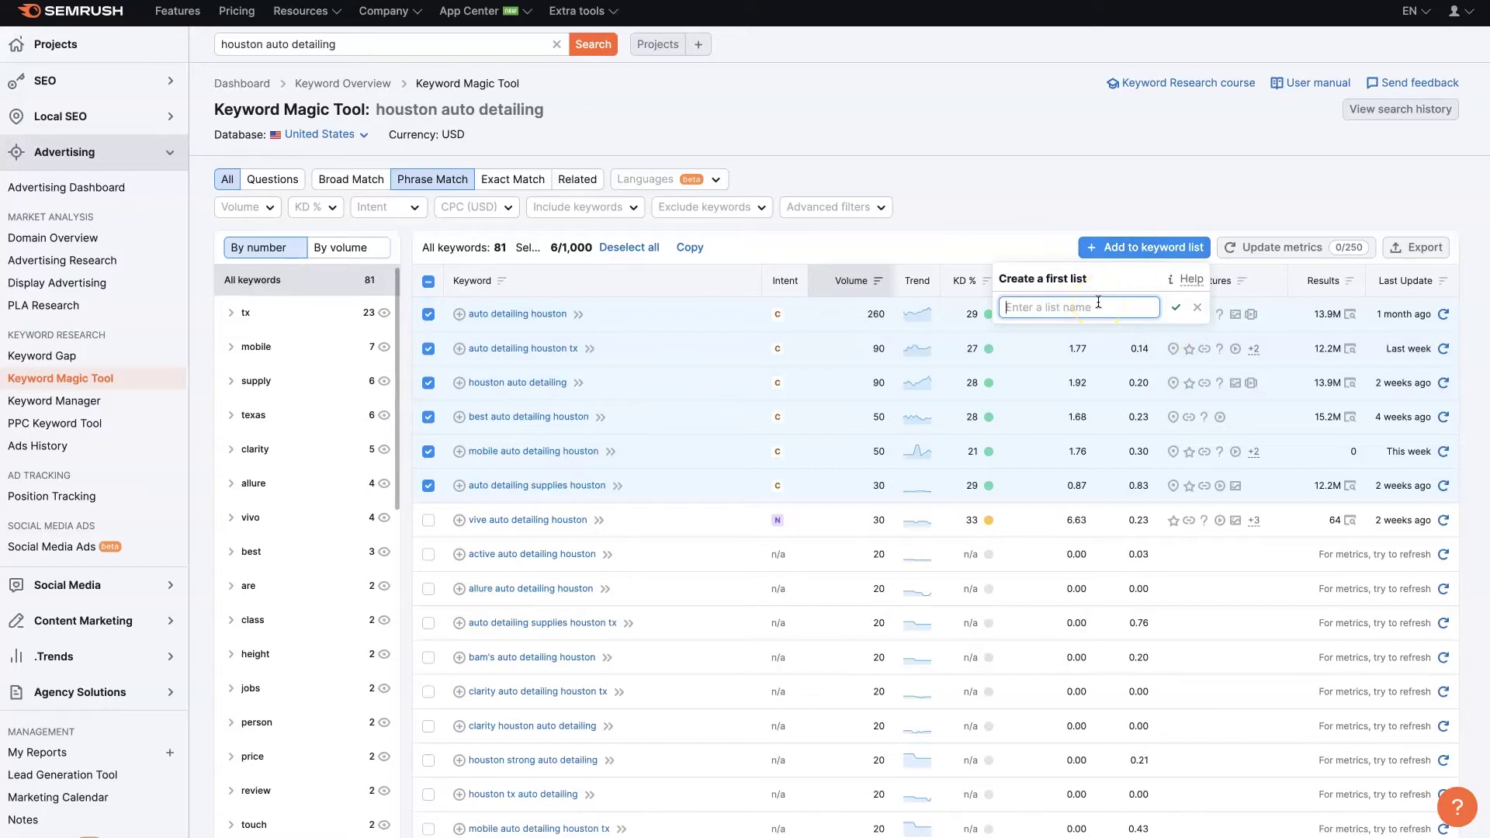
pyautogui.write('Houston Auto Detailing')
pyautogui.click(1176, 307)
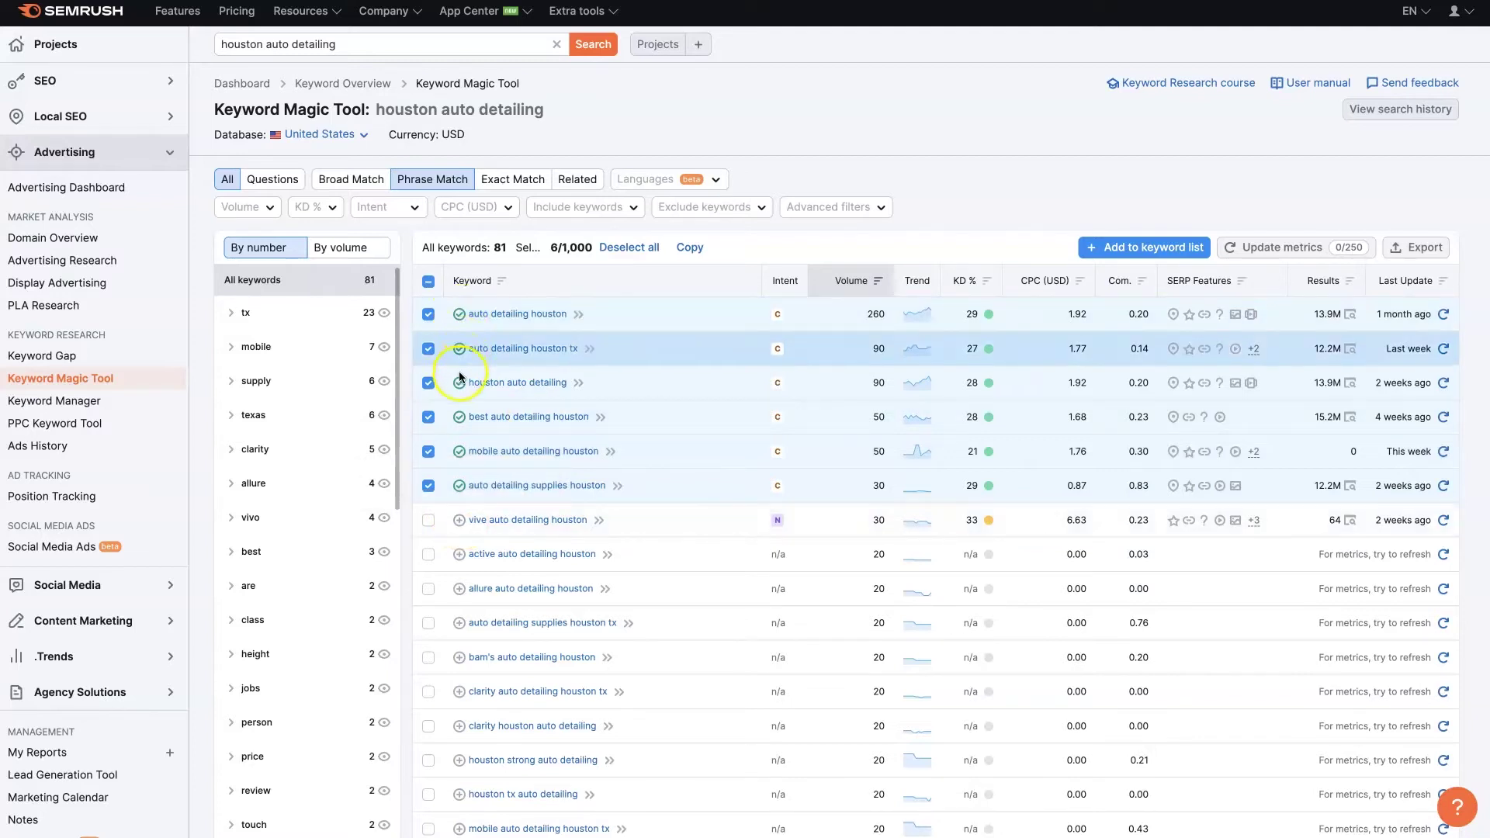
# Step: Select all 81 phrase-match keywords, clear the selection, then scroll through the results
pyautogui.click(428, 282)
pyautogui.click(428, 281)
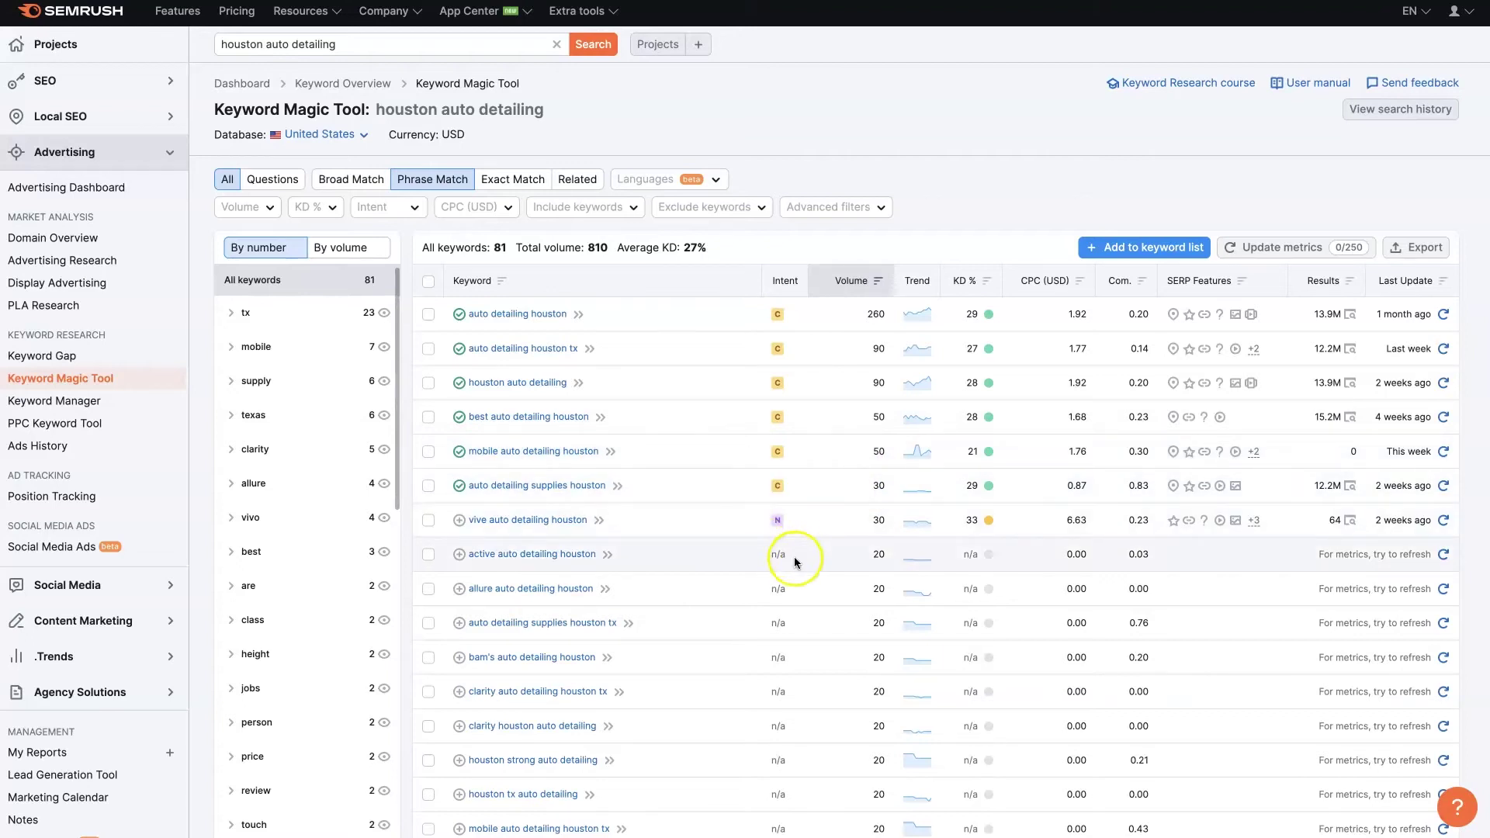
pyautogui.scroll(-5, 782, 621)
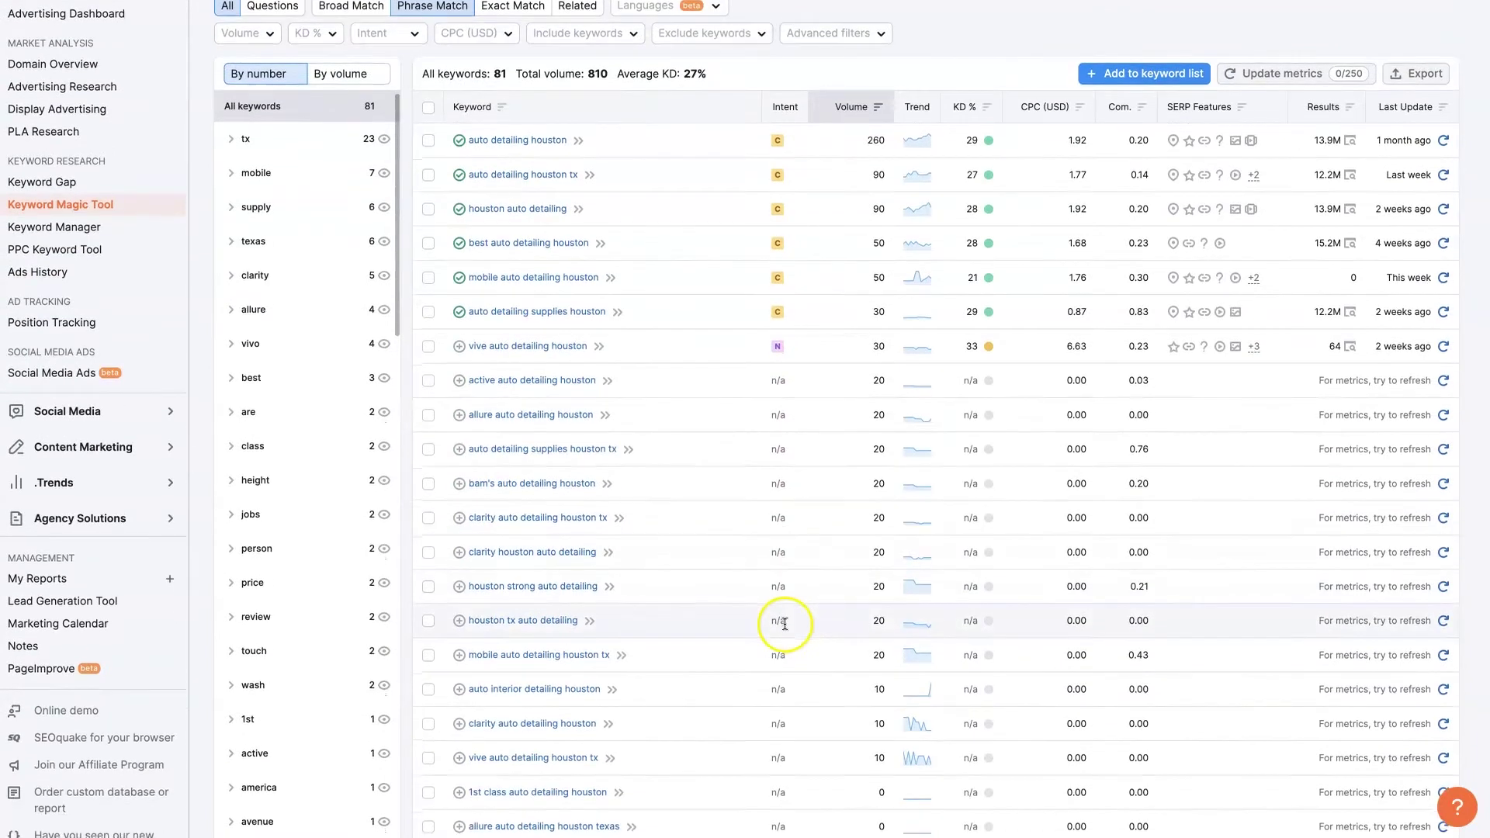
pyautogui.scroll(-10, 785, 627)
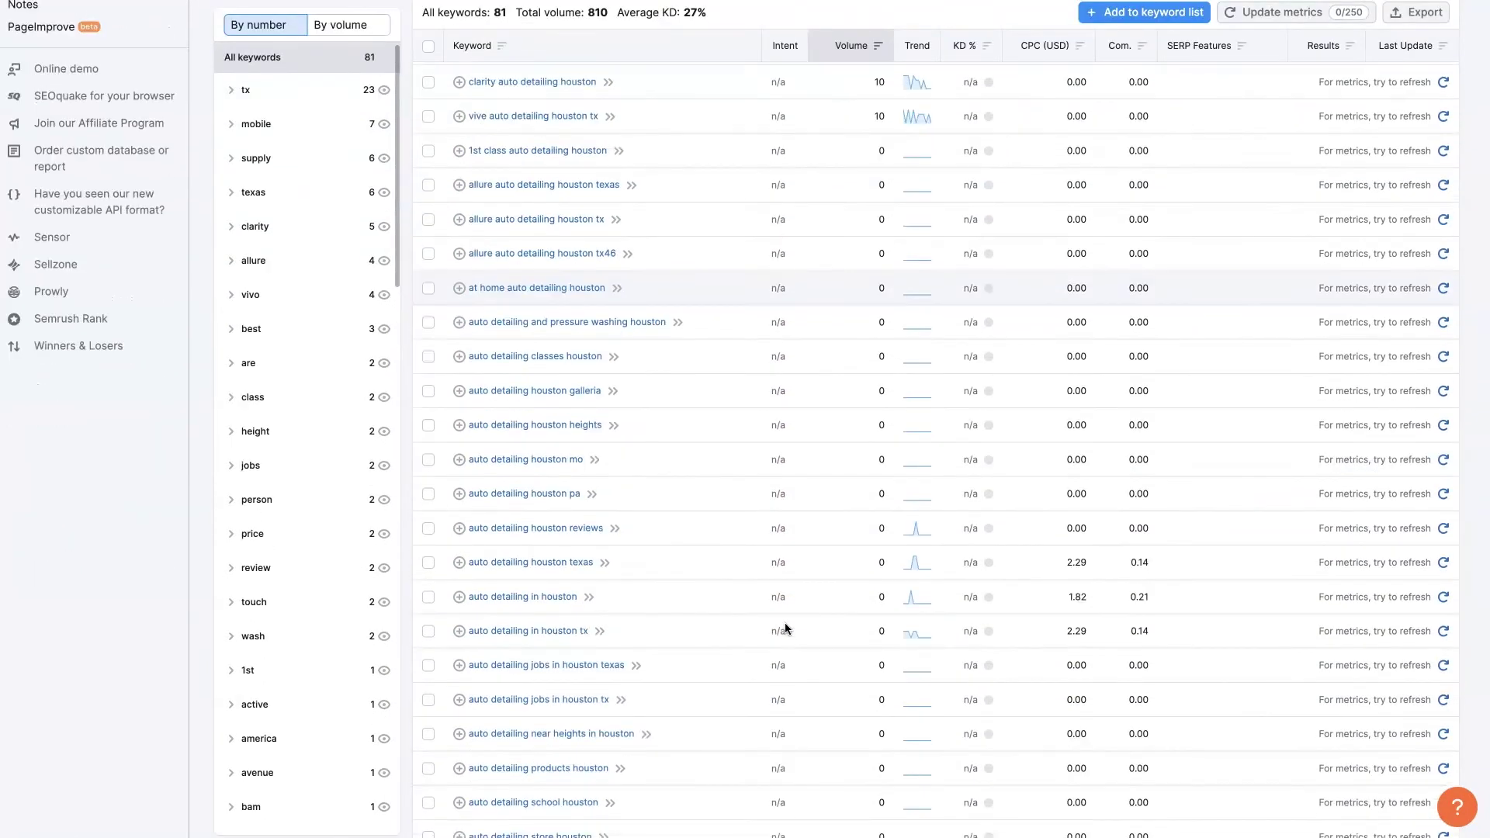
pyautogui.scroll(15, 785, 623)
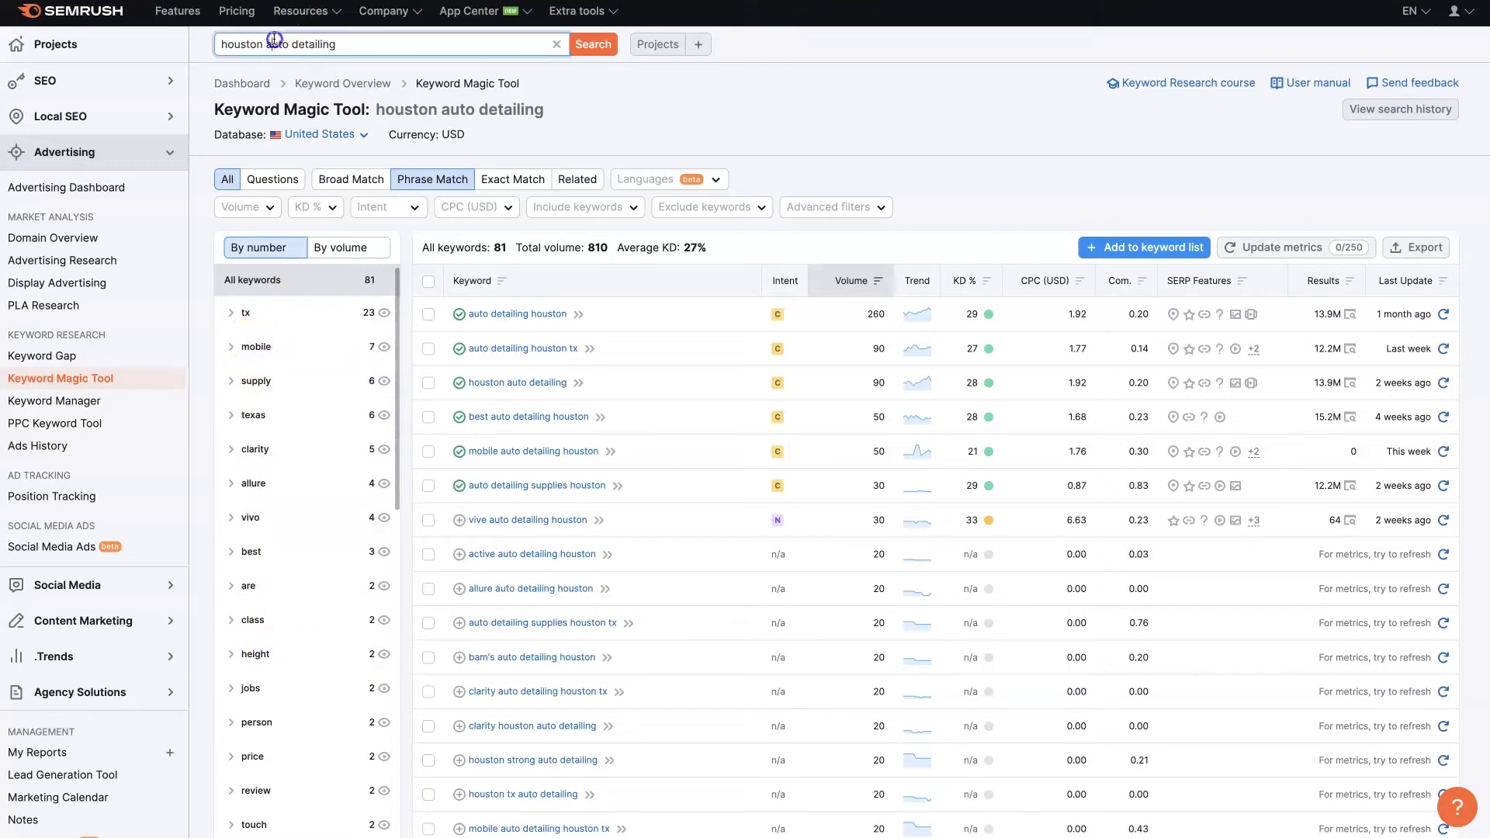
# Step: Change the seed keyword to 'houston mobile detailing' and run the search
pyautogui.click(250, 49)
pyautogui.write('a')
pyautogui.write('obile')
pyautogui.click(593, 44)
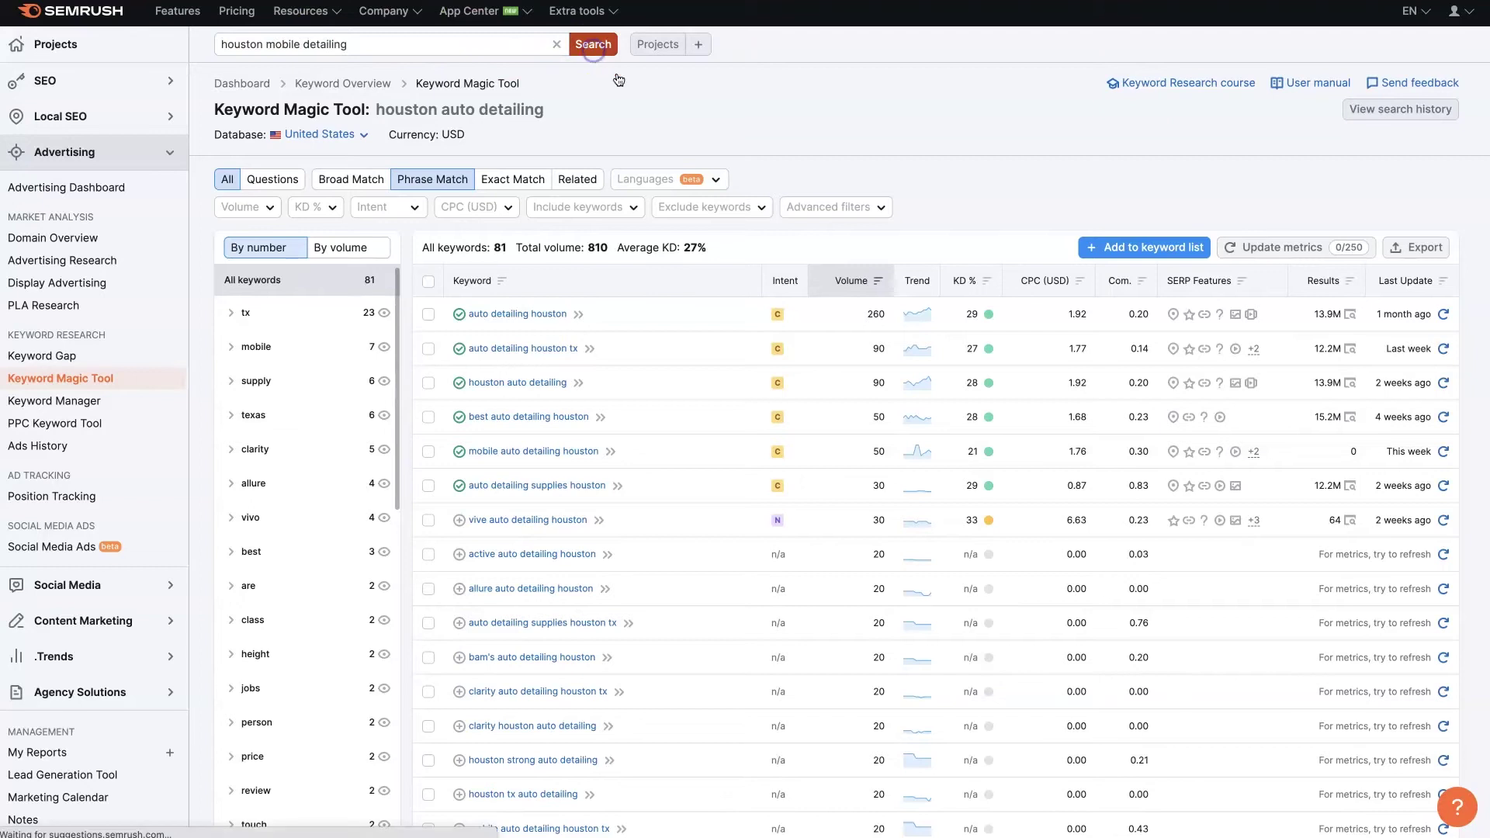
pyautogui.click(912, 118)
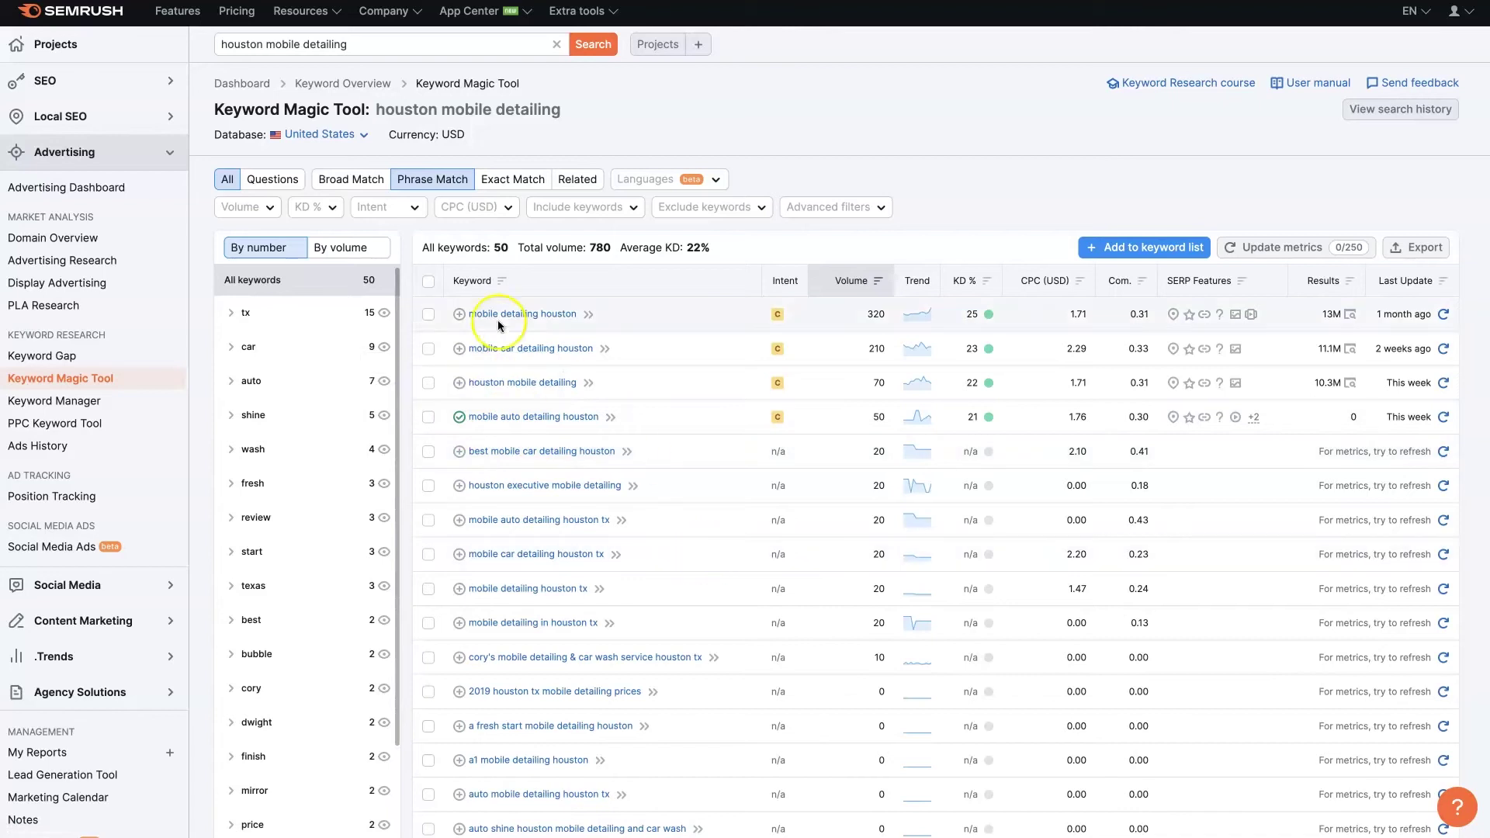
# Step: Tick eight mobile detailing keywords, from mobile detailing houston to mobile detailing in houston tx
pyautogui.click(429, 315)
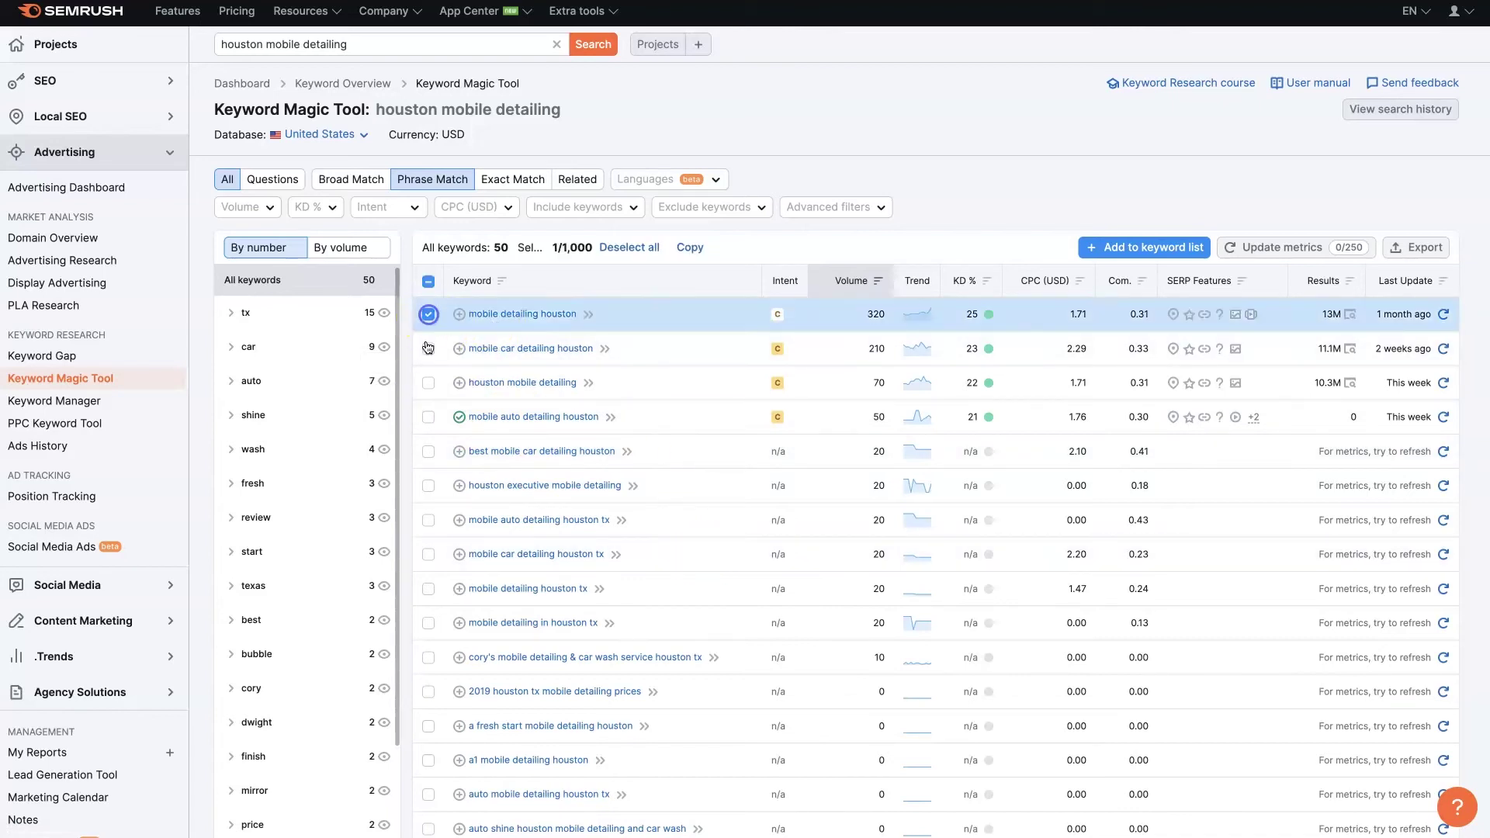
pyautogui.click(428, 349)
pyautogui.click(428, 384)
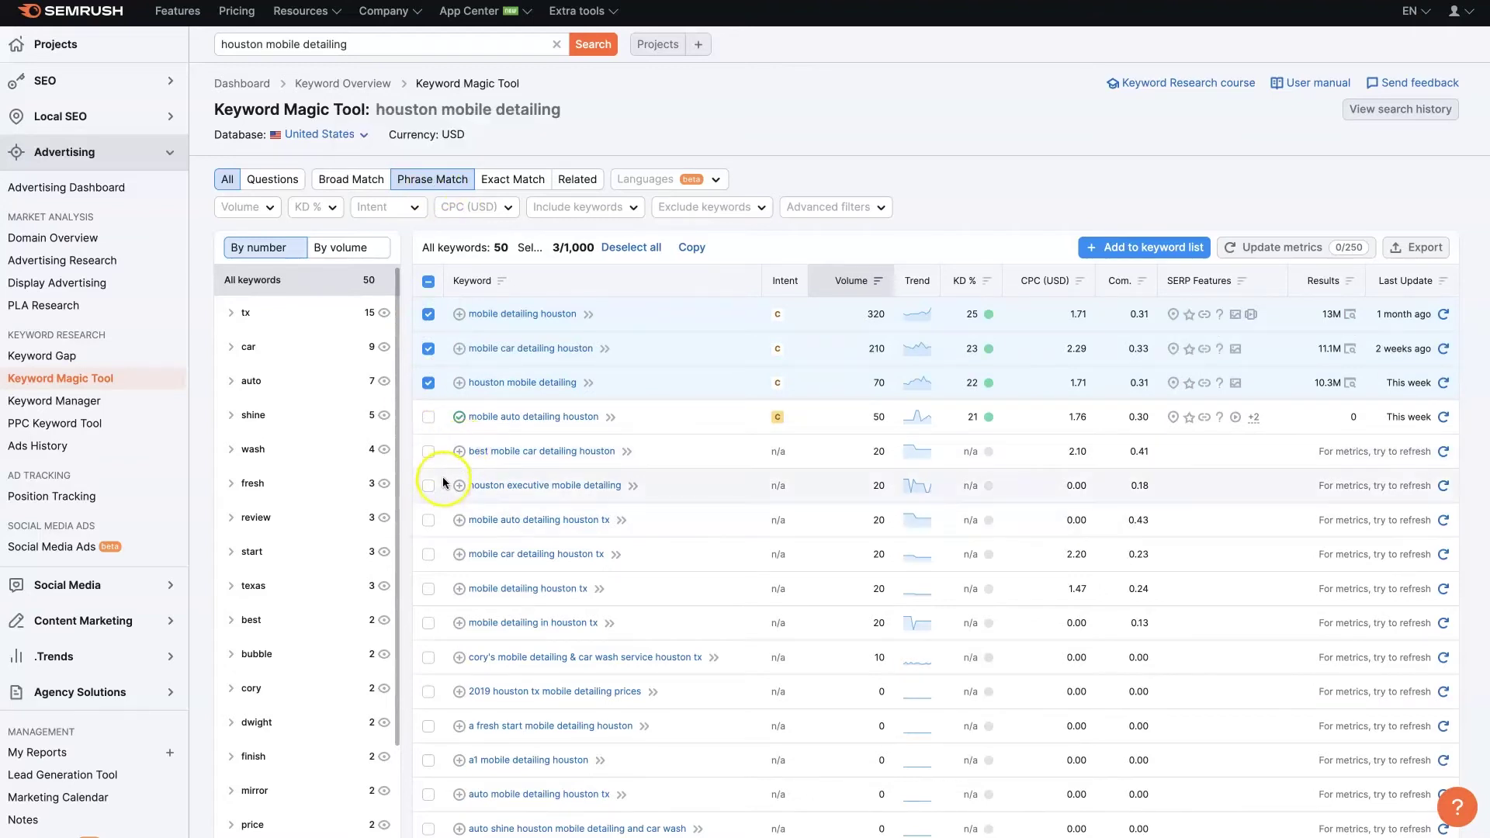
pyautogui.click(428, 450)
pyautogui.click(428, 486)
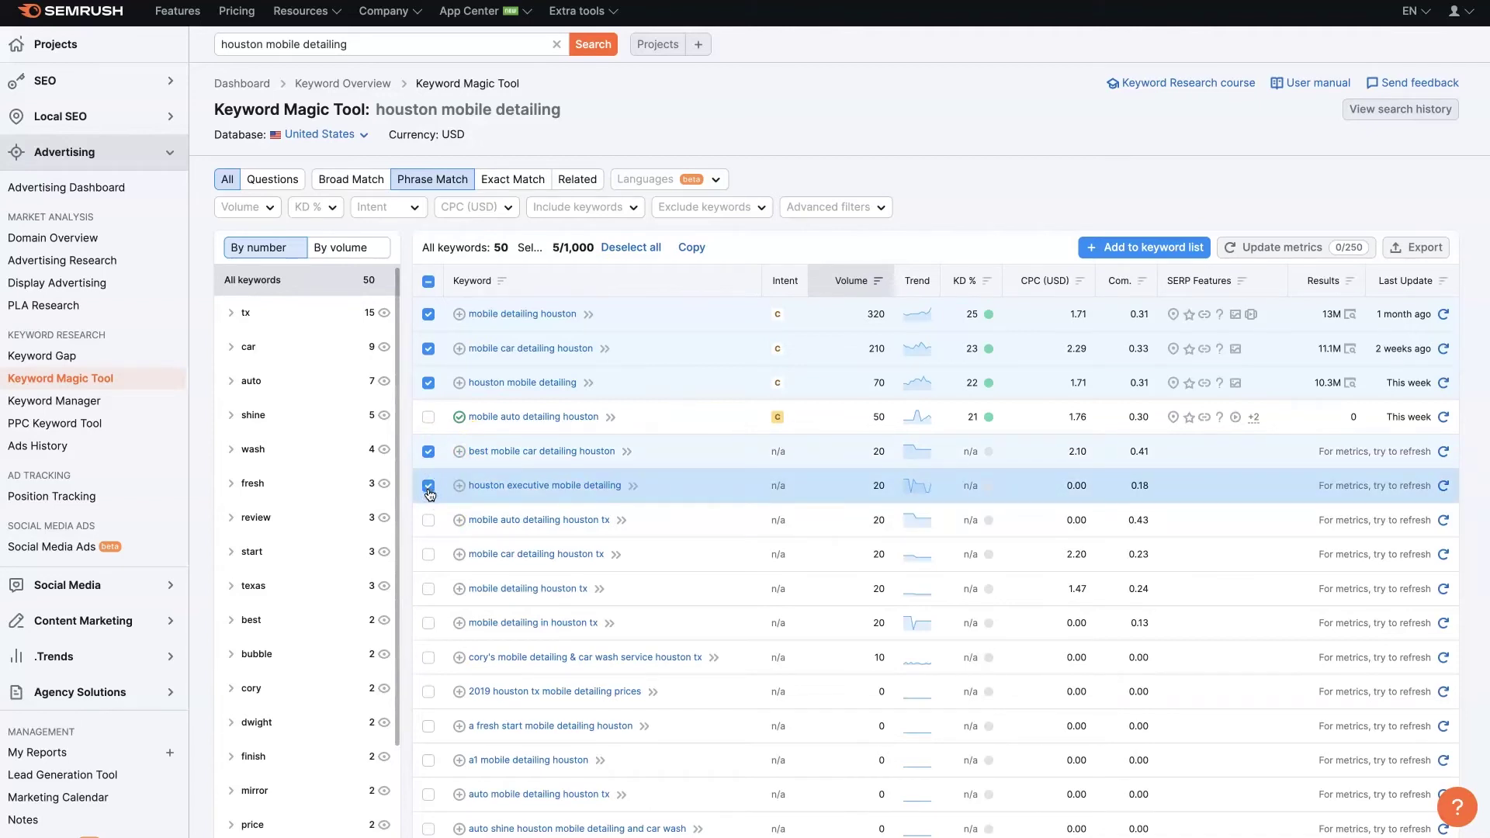
pyautogui.click(428, 486)
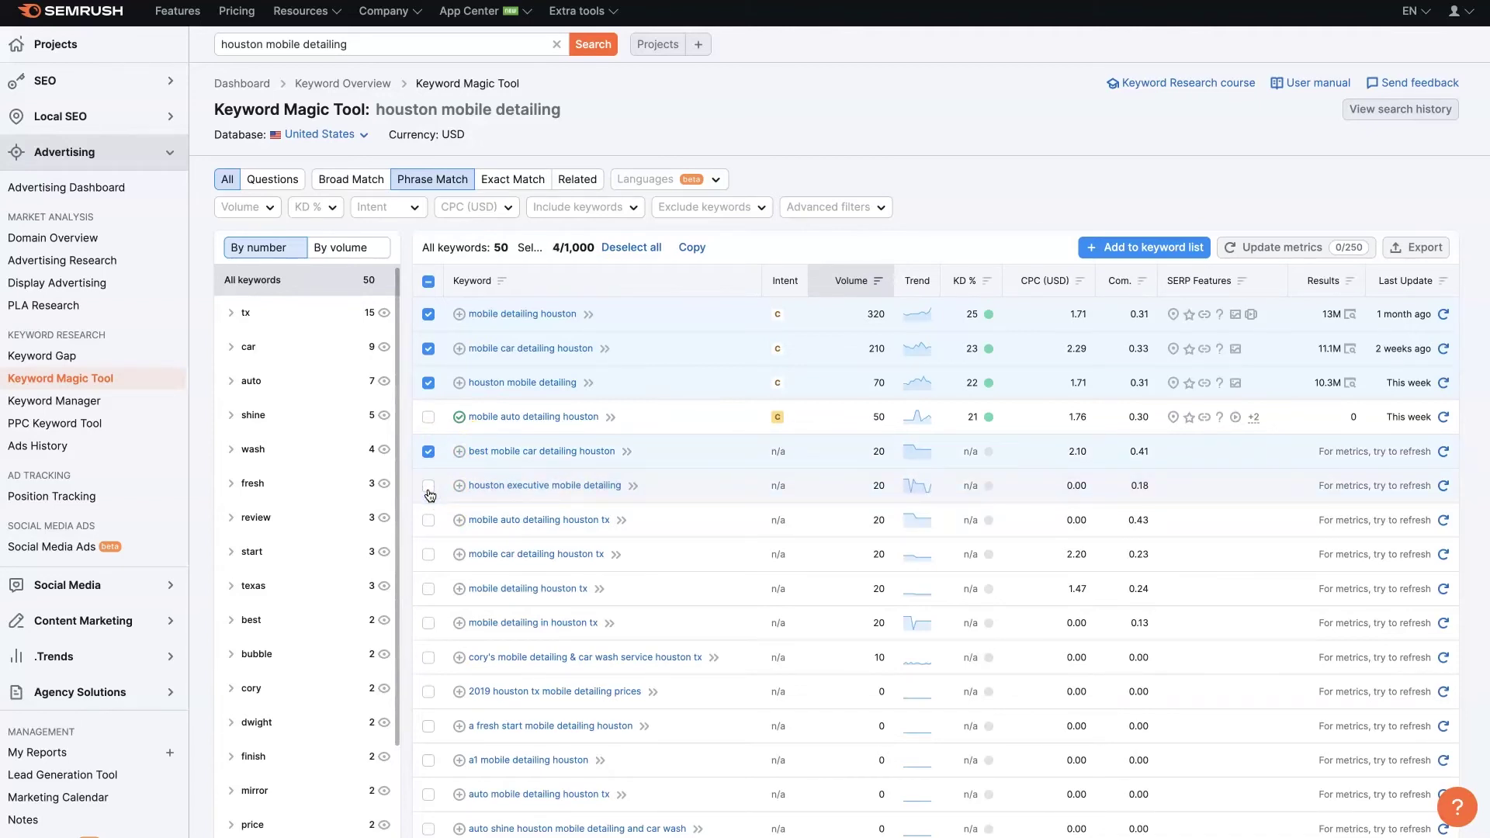
pyautogui.click(429, 520)
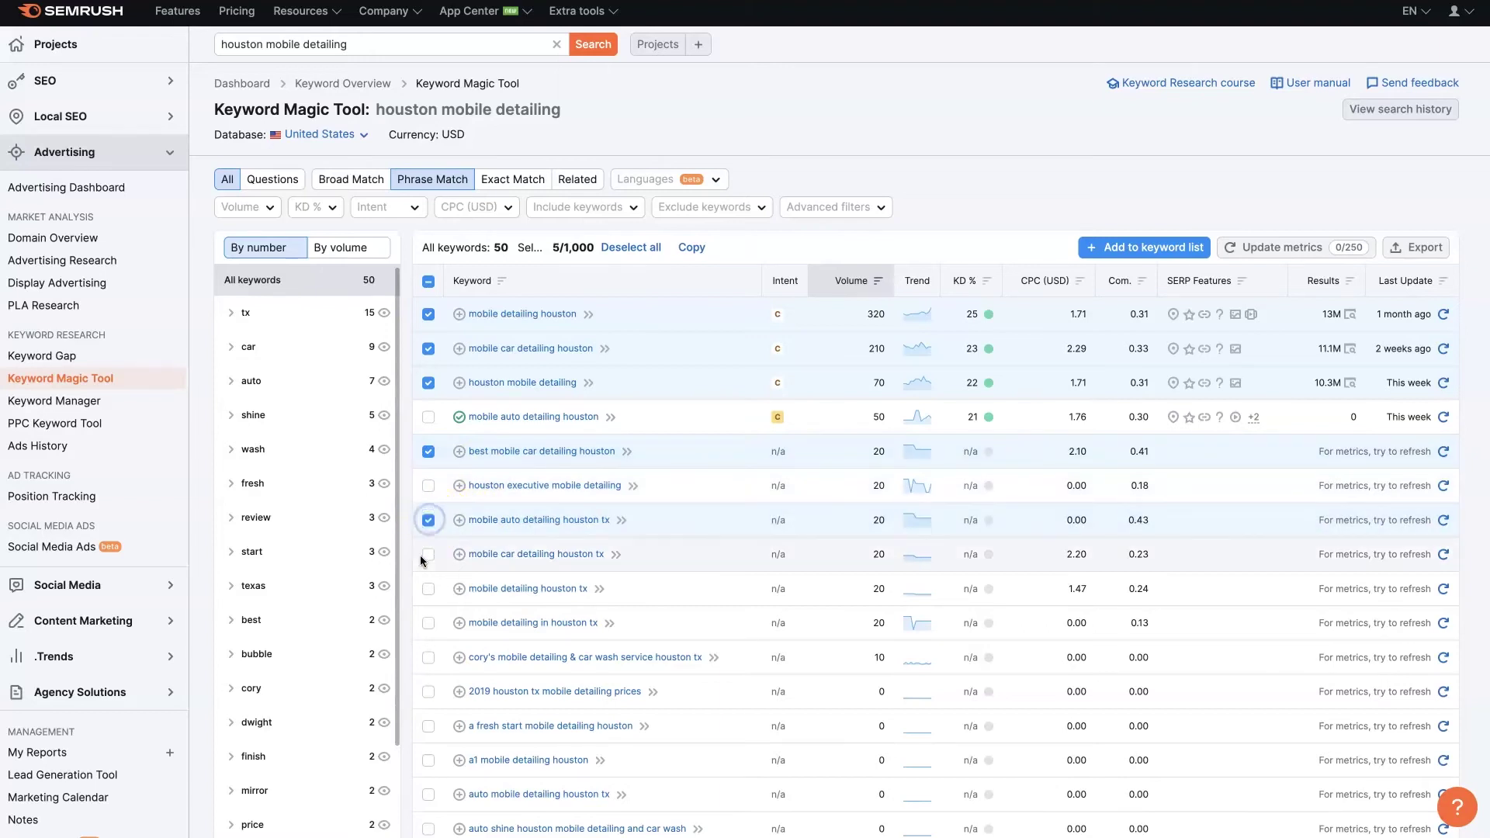
pyautogui.click(428, 554)
pyautogui.click(428, 588)
pyautogui.click(427, 624)
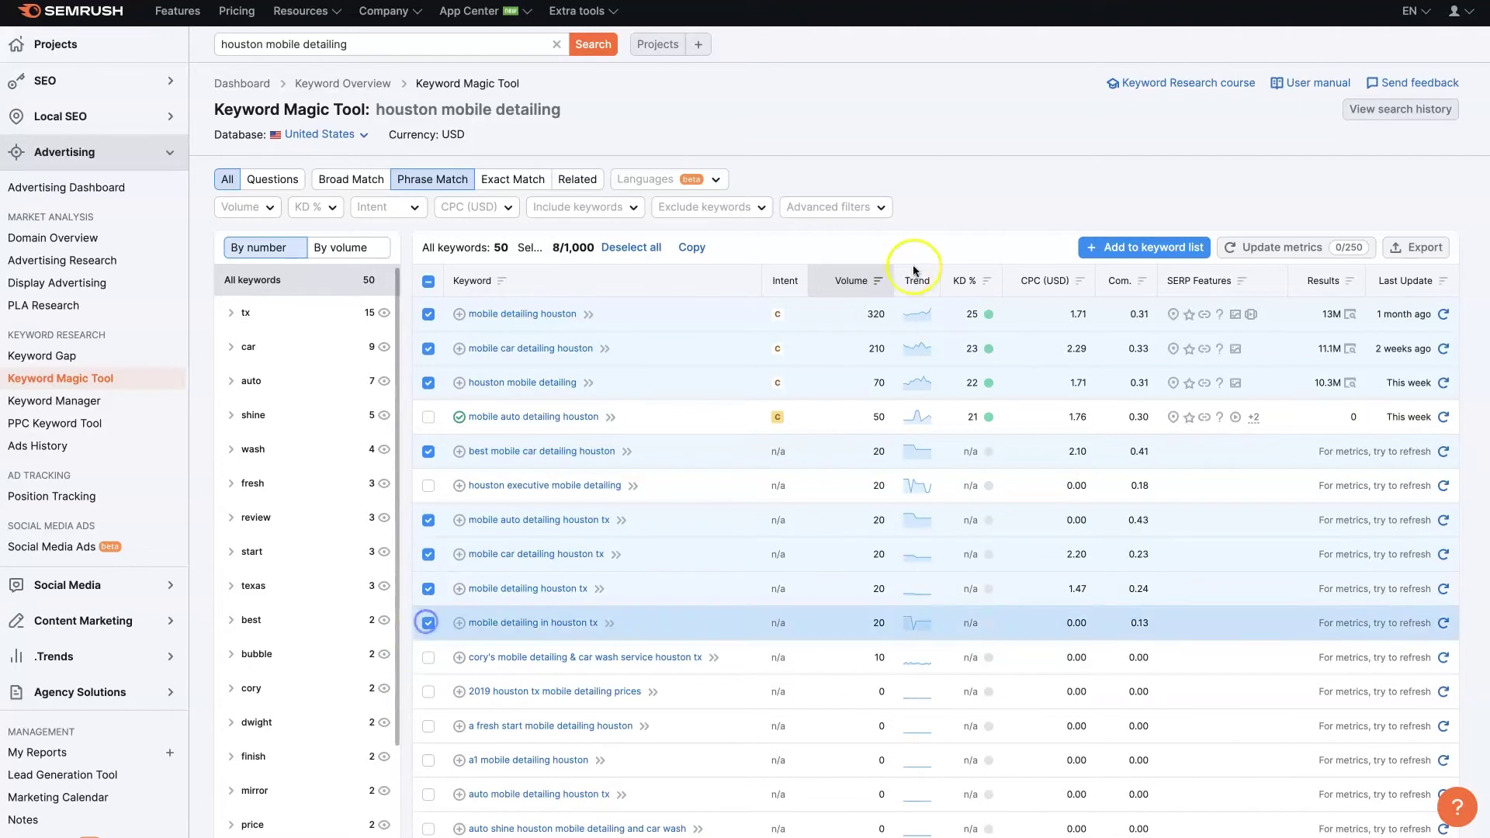
# Step: Add the checked keywords to the Houston Auto Detailing list, then clear all selections
pyautogui.click(1130, 247)
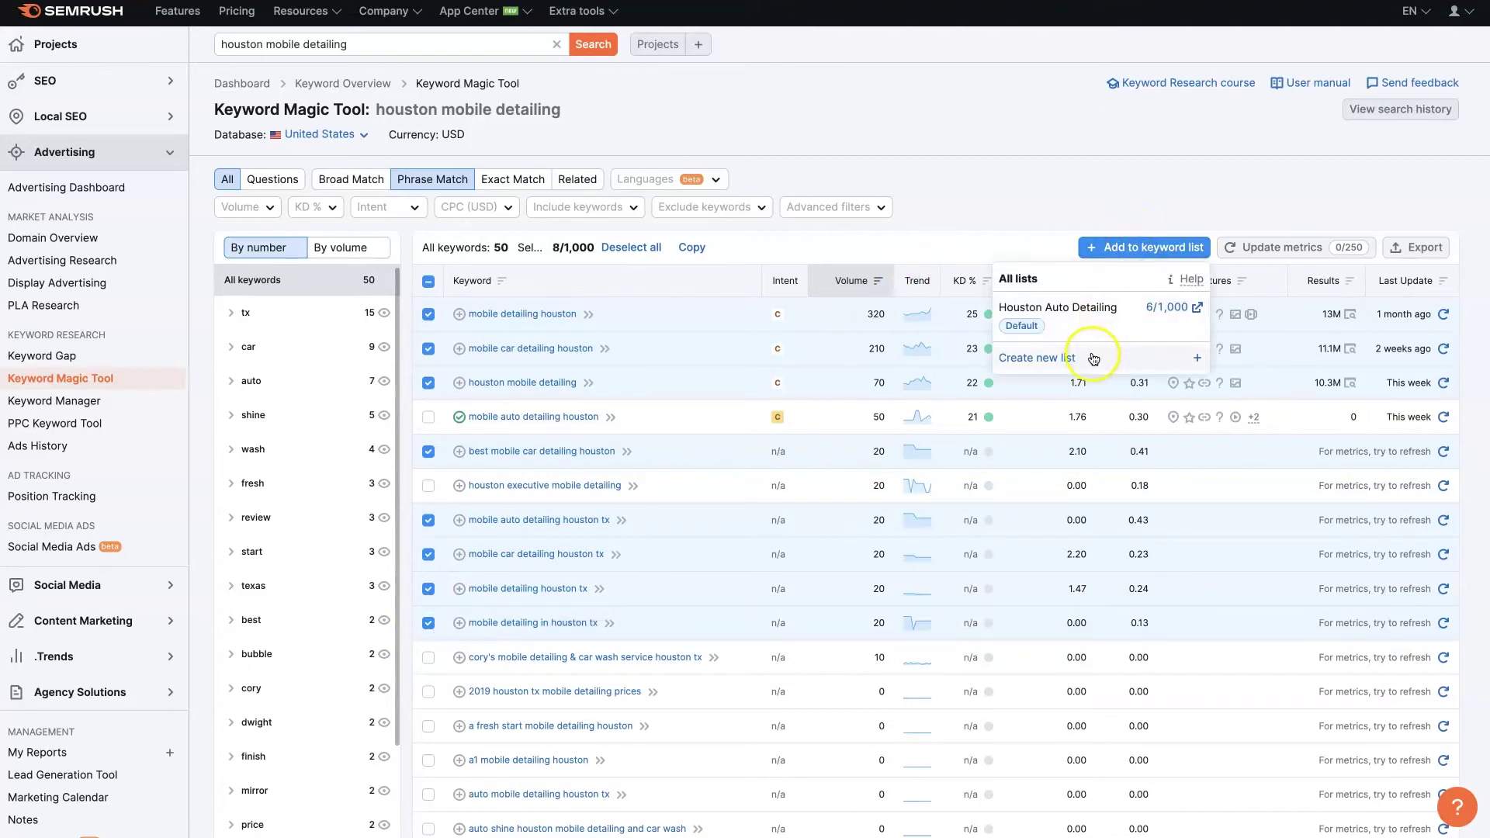
pyautogui.click(1078, 314)
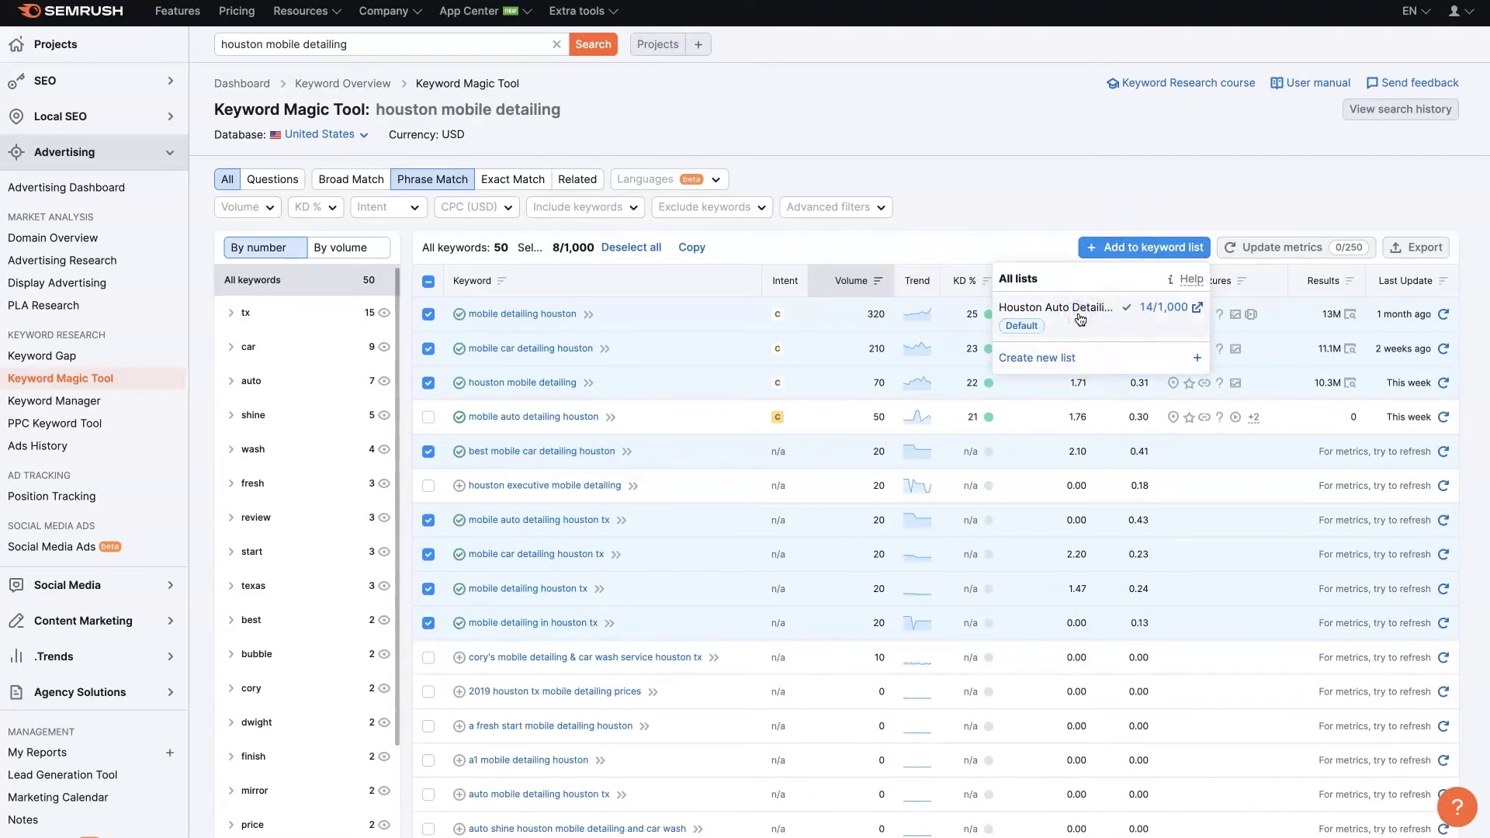
pyautogui.click(1097, 184)
pyautogui.click(429, 281)
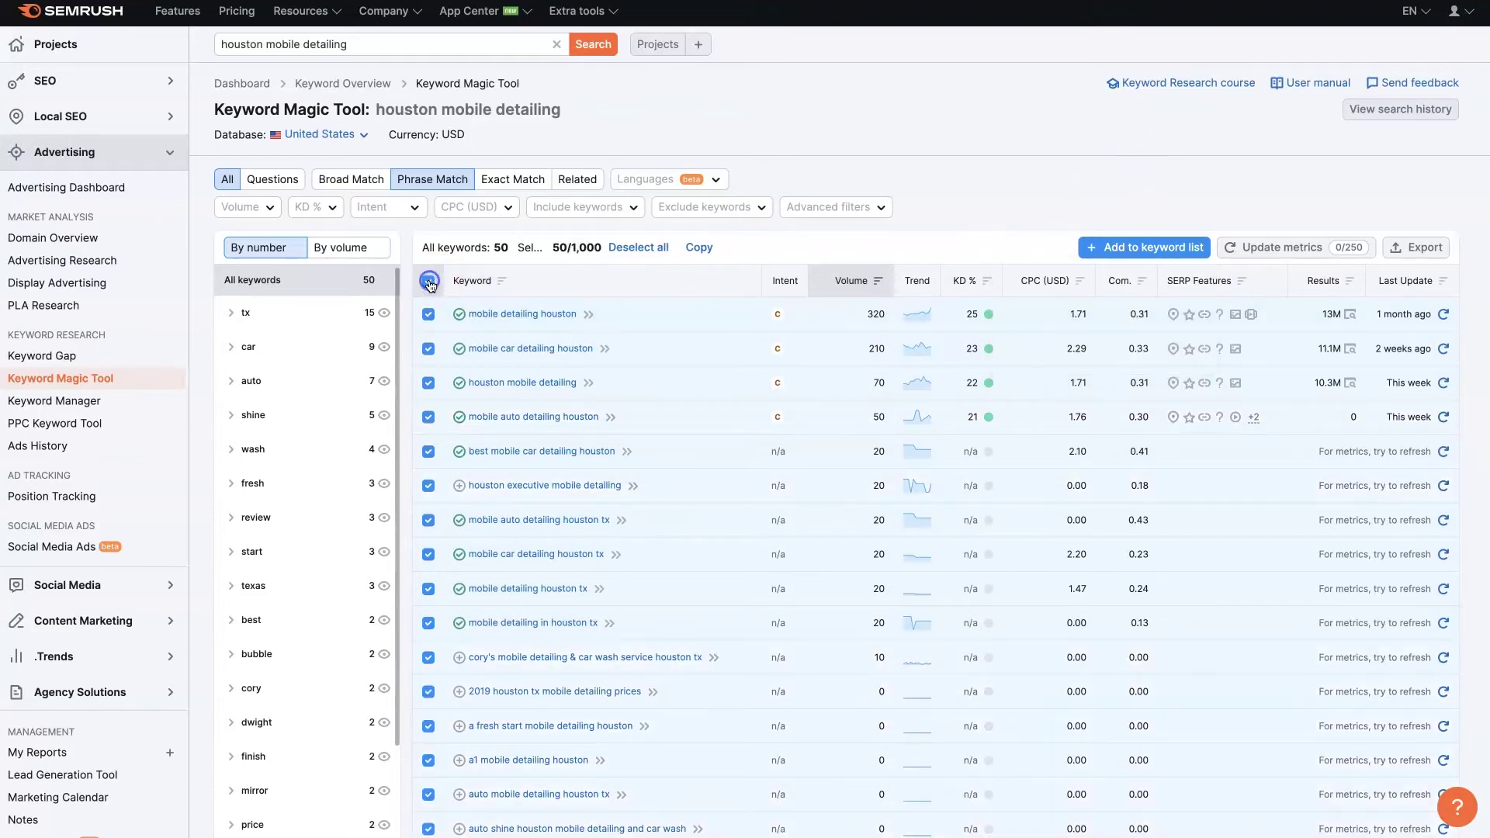
pyautogui.click(428, 281)
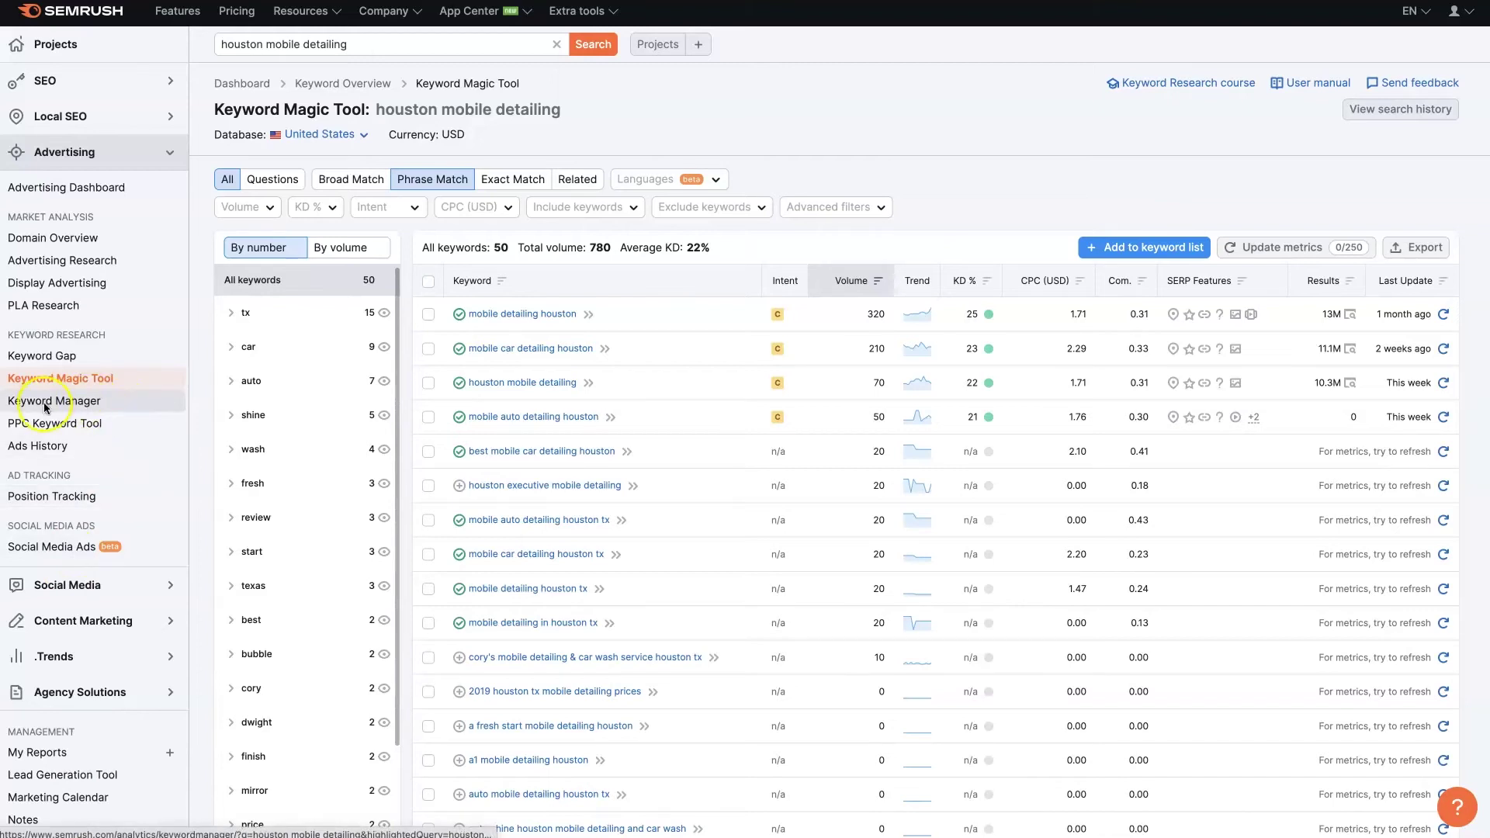
# Step: Go to the Keyword Manager and open the Houston Auto Detailing list of 14 keywords
pyautogui.rightClick(85, 402)
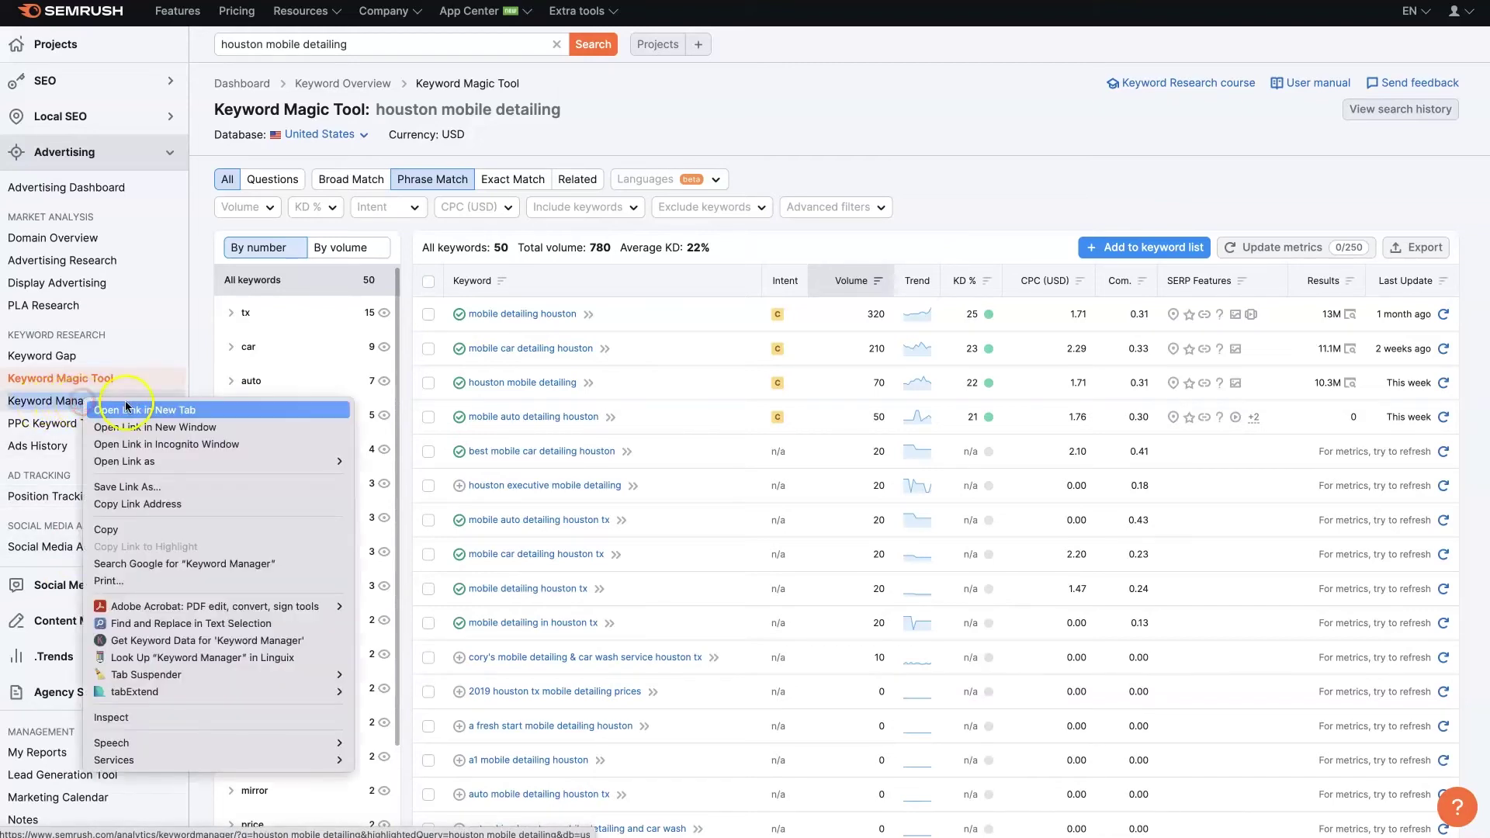
pyautogui.click(127, 411)
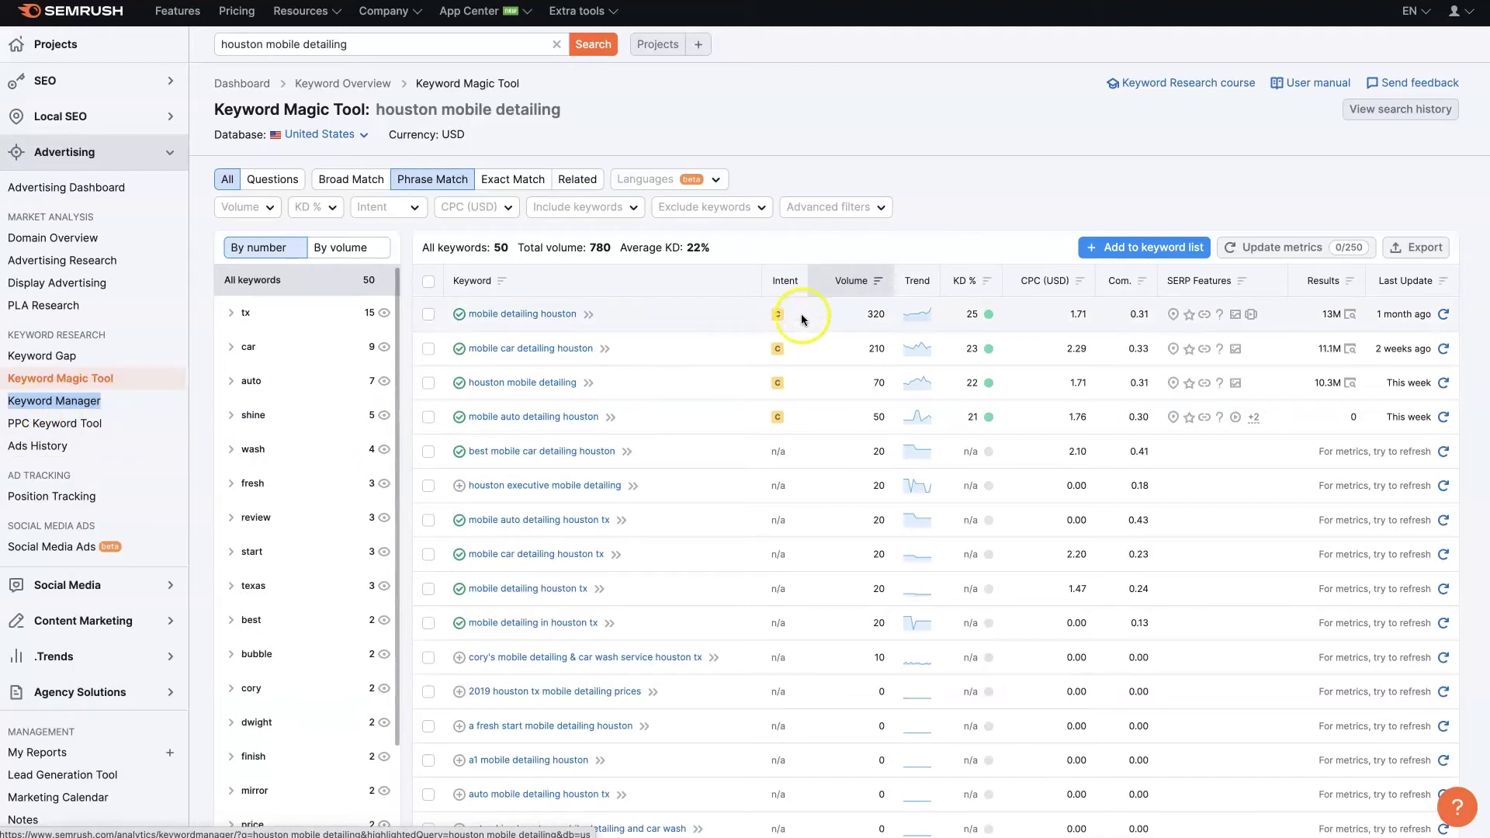
pyautogui.click(93, 403)
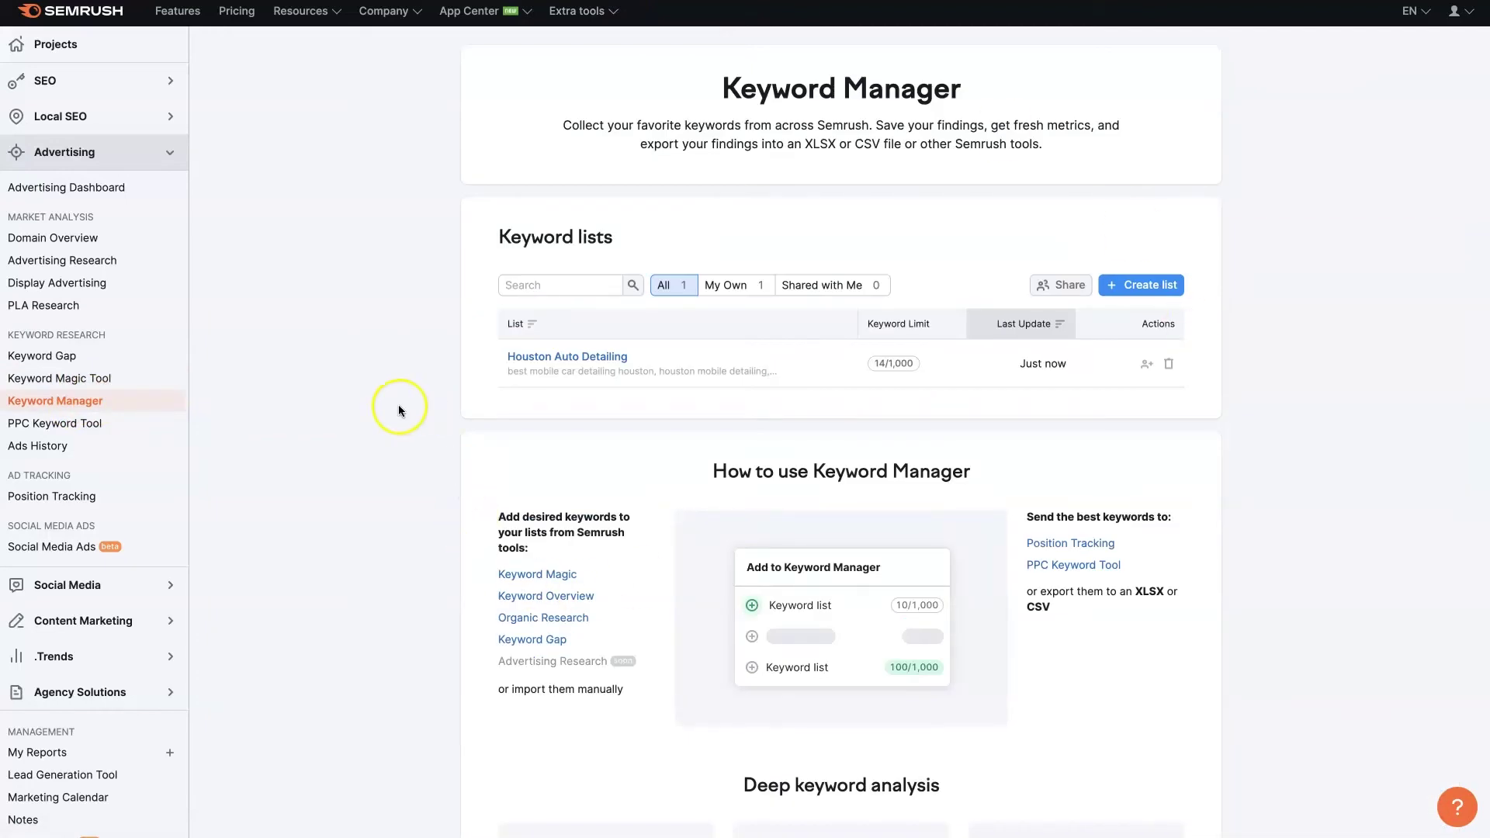
pyautogui.click(564, 356)
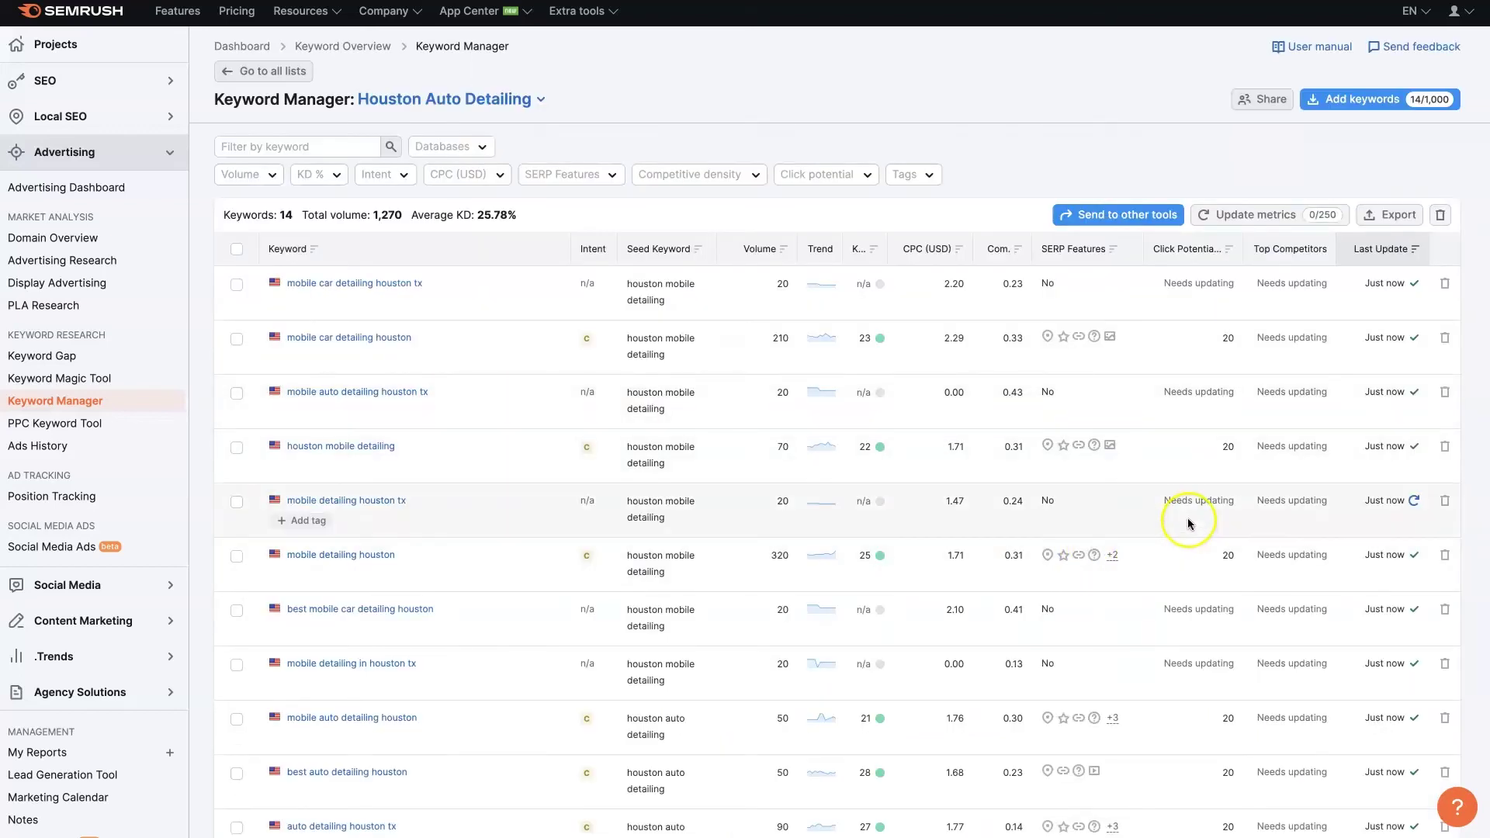
# Step: Look at the Send to other tools options, Position Tracking and PPC Keyword Tool, then close them
pyautogui.click(1133, 222)
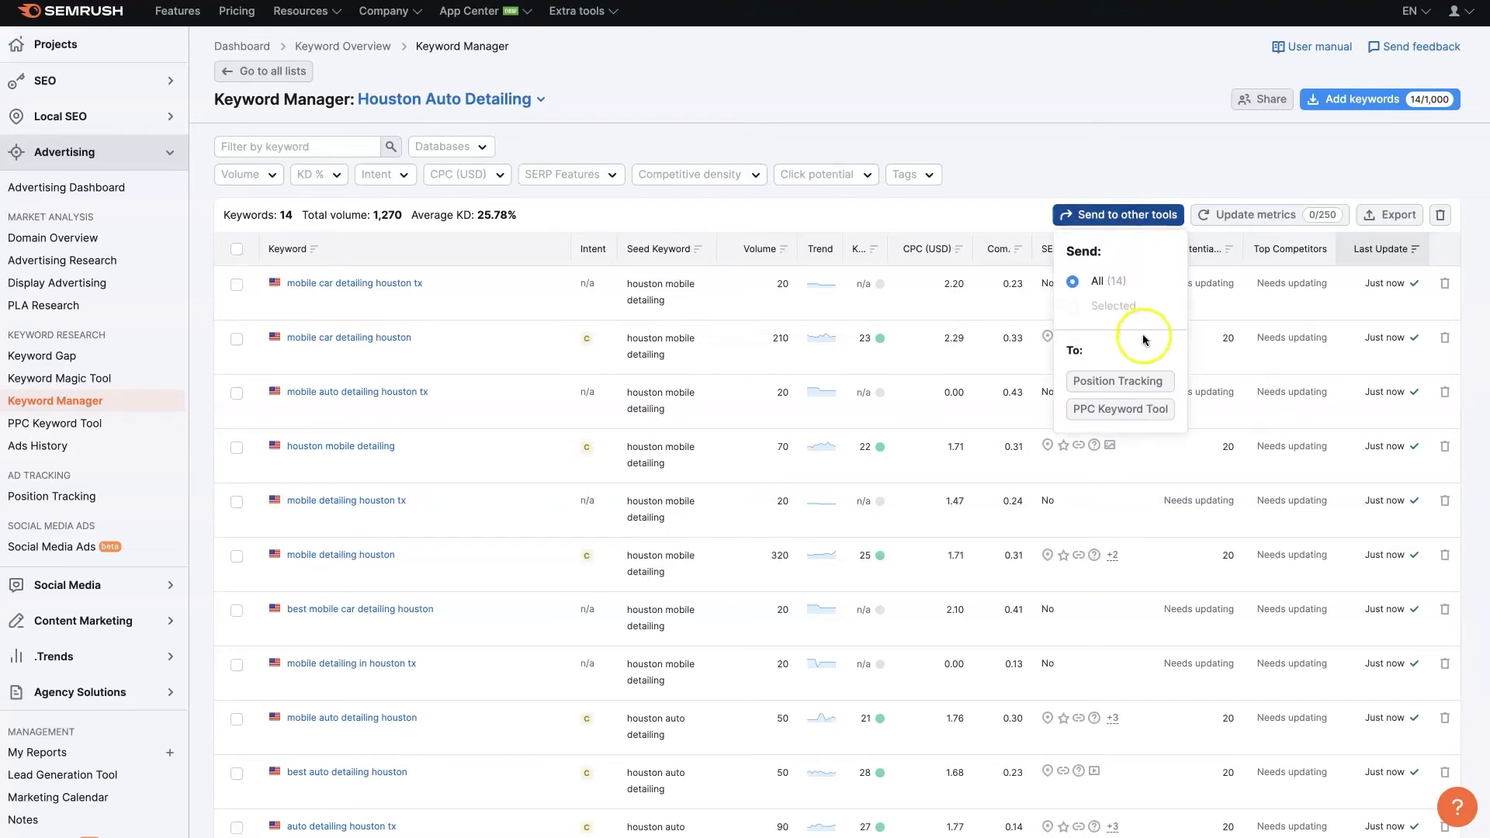
pyautogui.click(1126, 384)
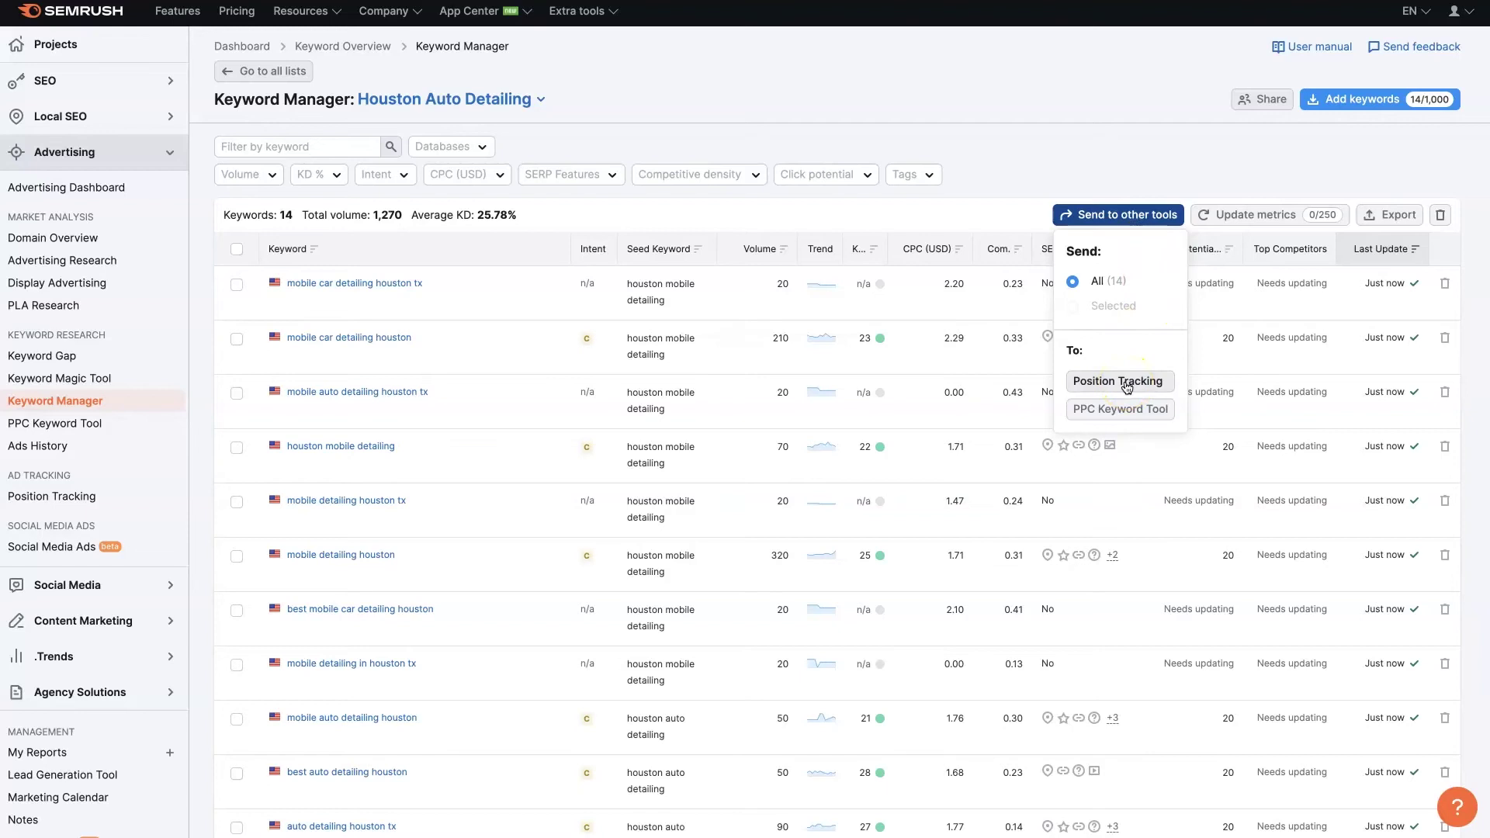
pyautogui.click(1129, 419)
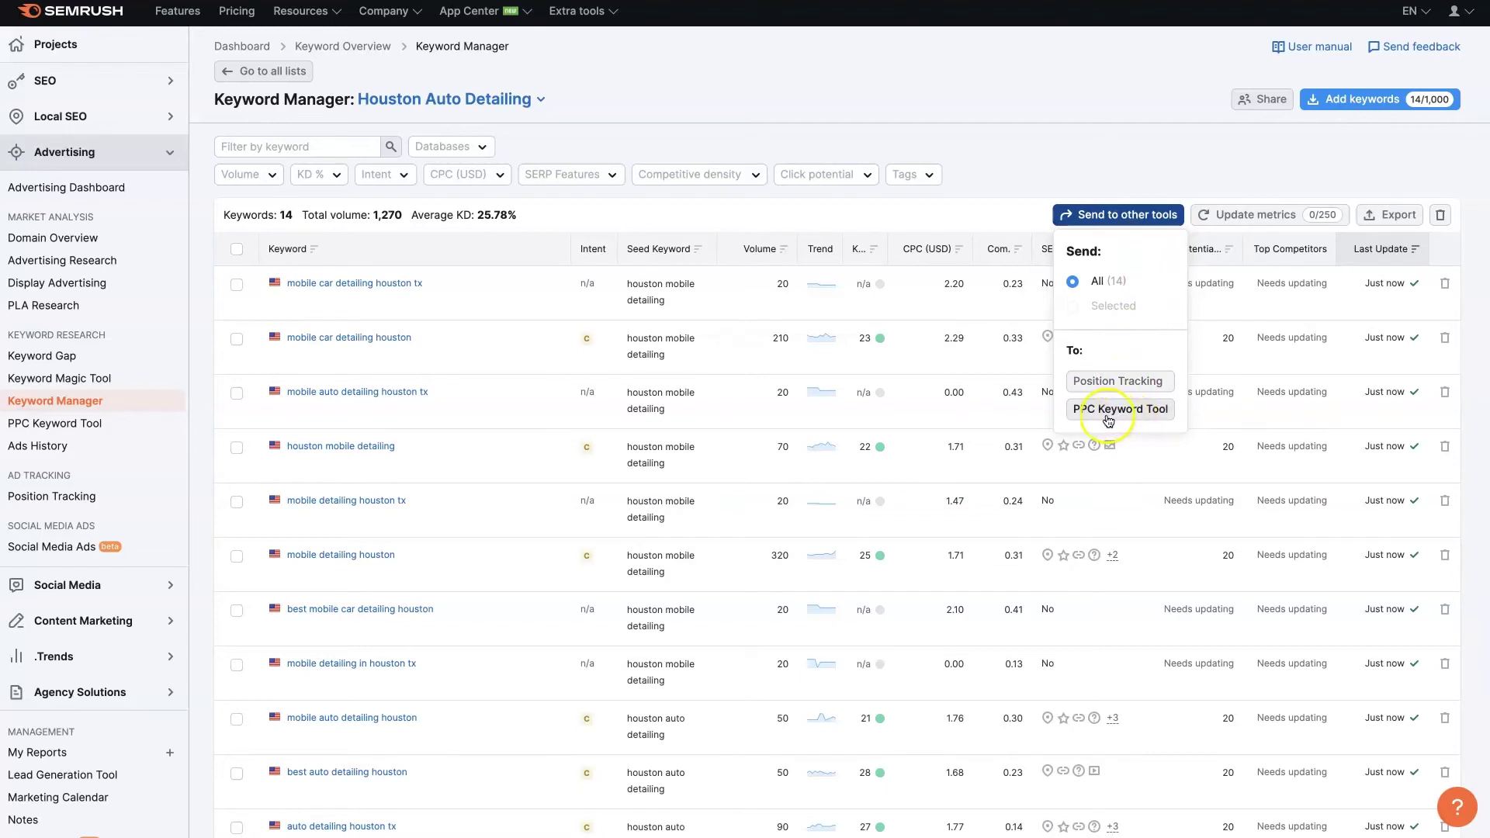
pyautogui.click(1115, 86)
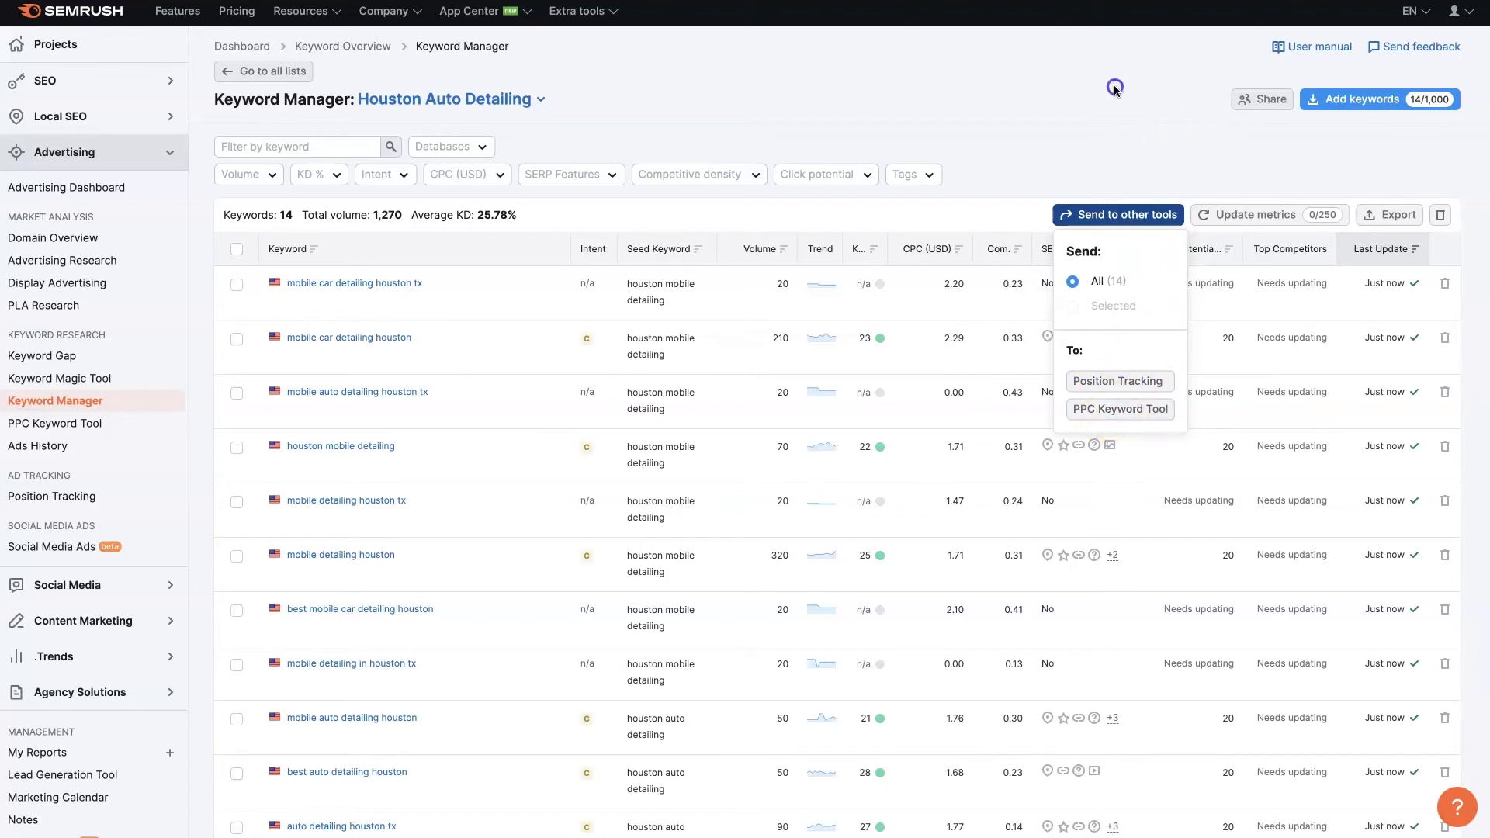
# Step: Open the Add keywords manually form and cancel it without adding anything
pyautogui.click(1332, 107)
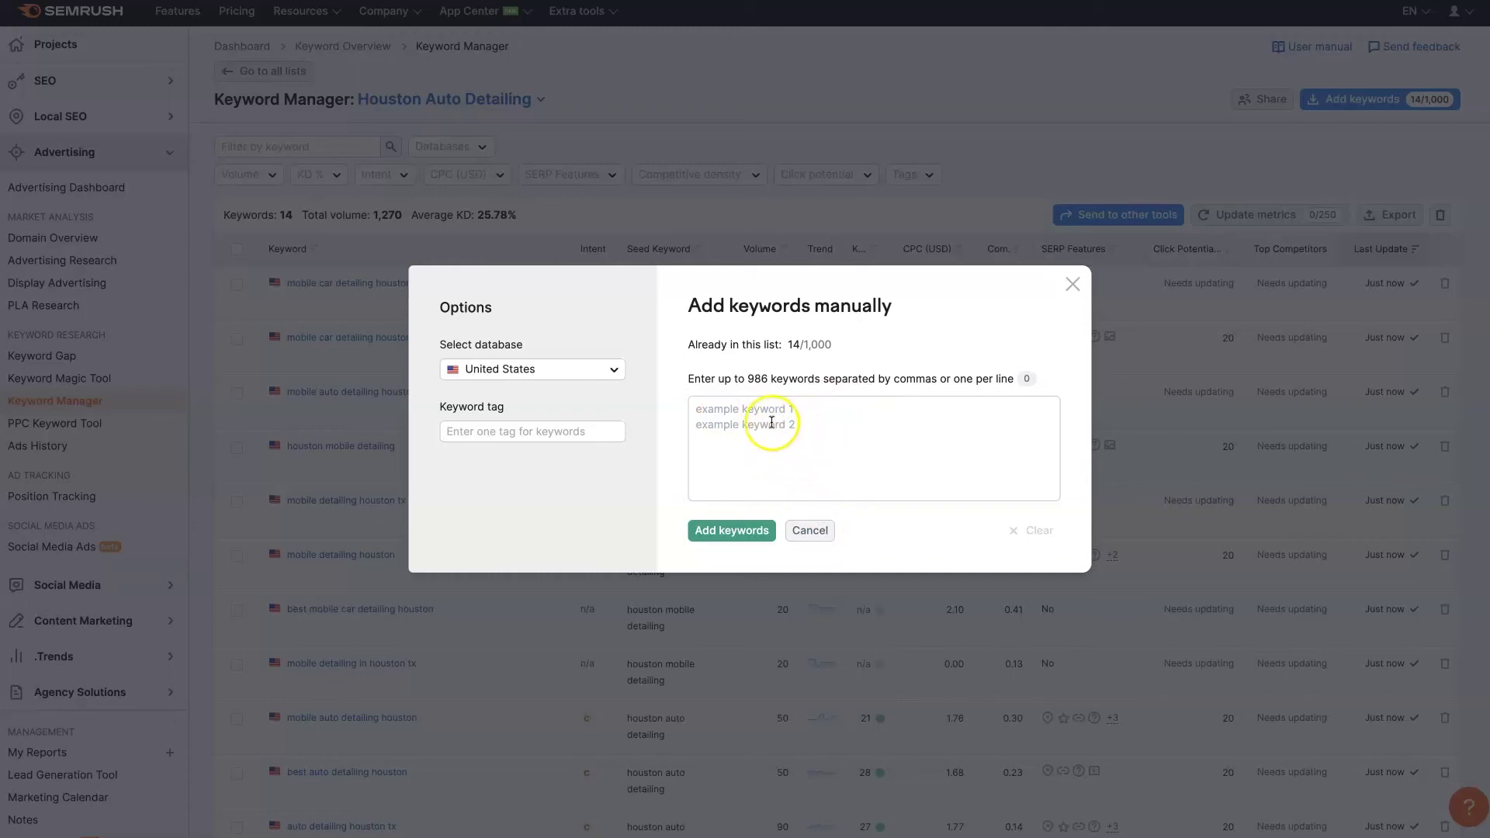
pyautogui.click(804, 539)
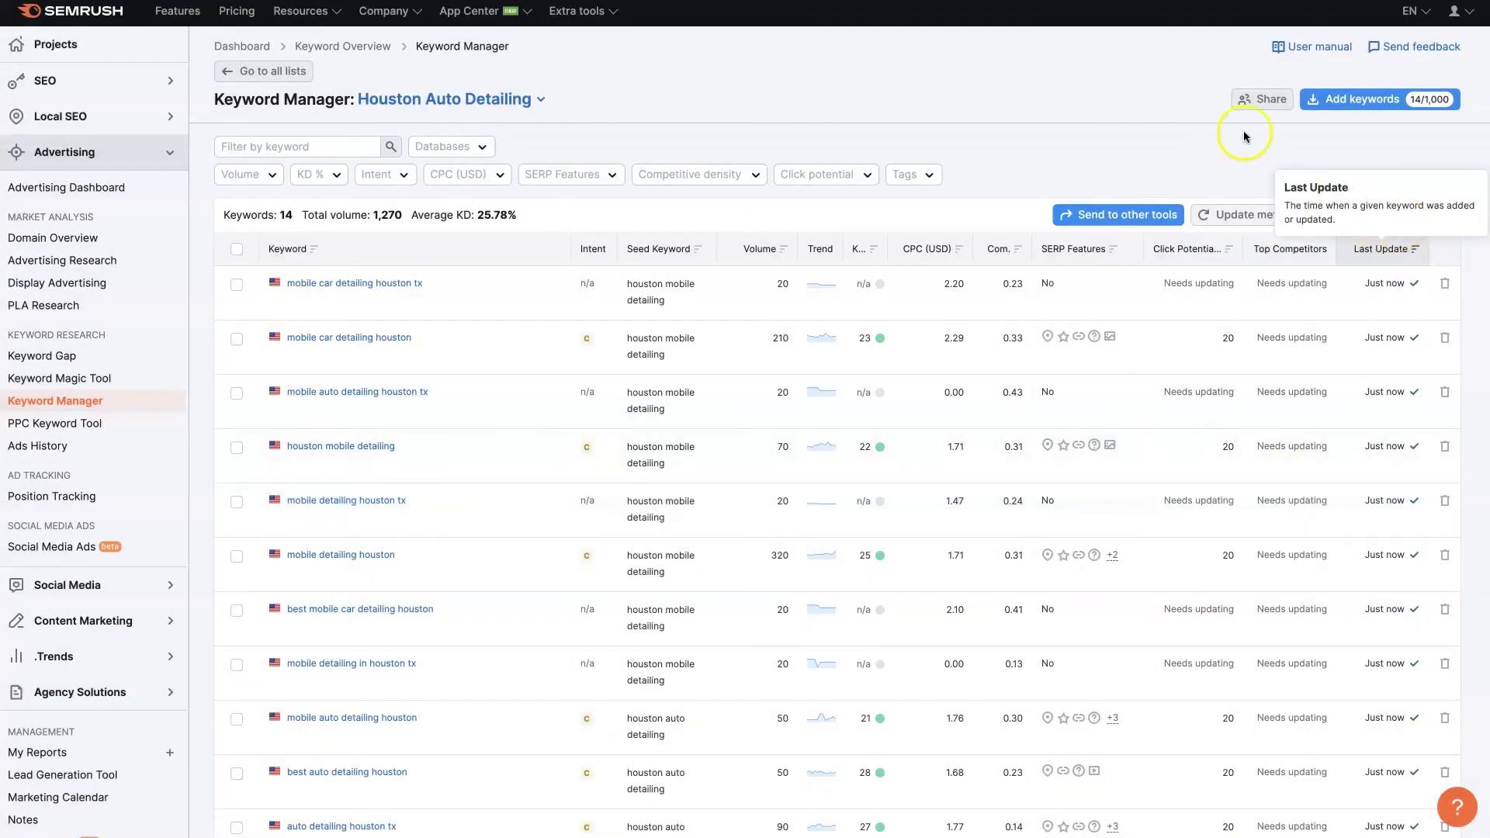
pyautogui.click(1388, 215)
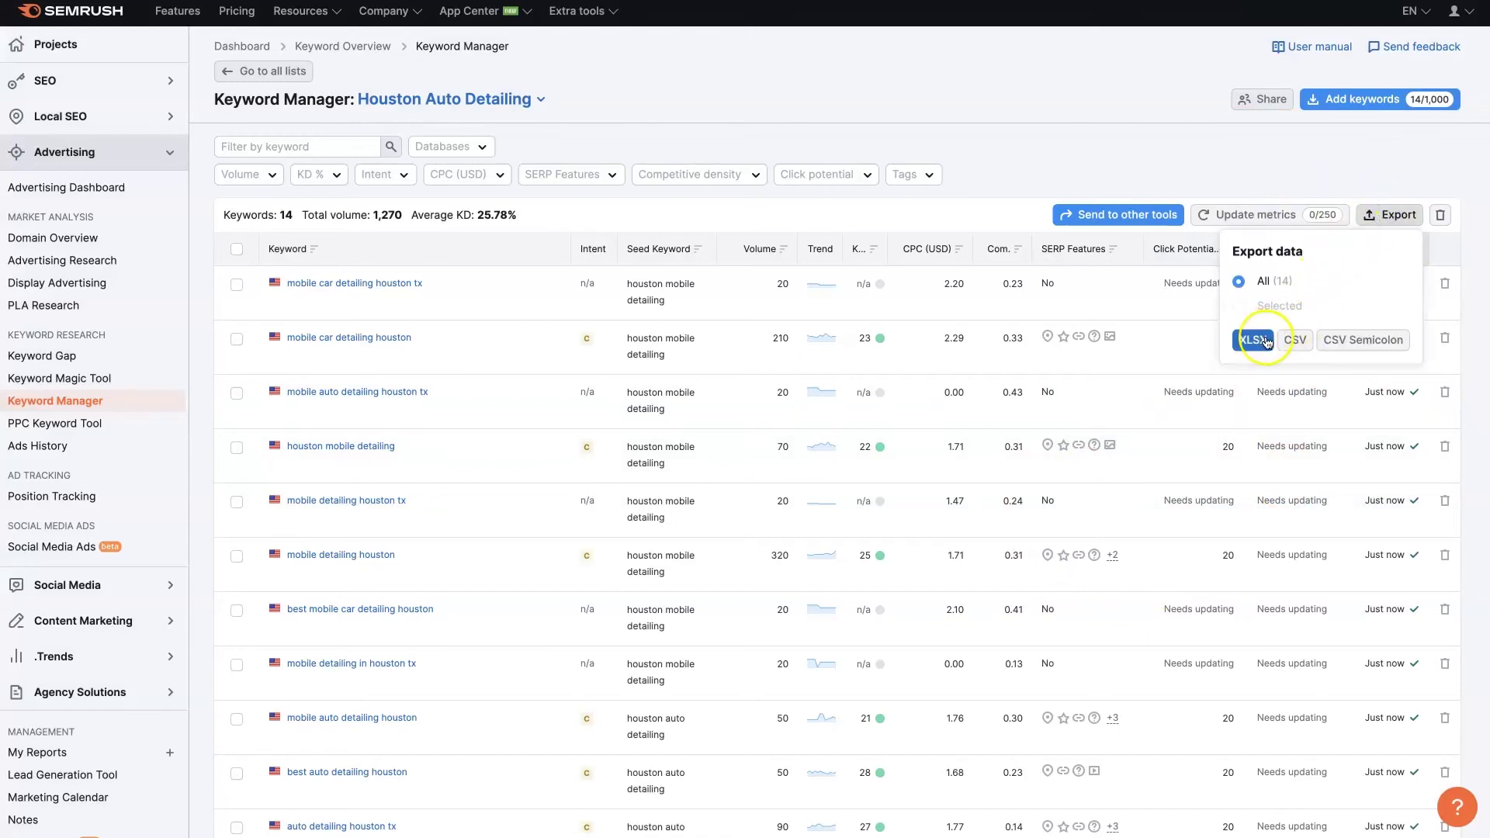
pyautogui.click(1293, 340)
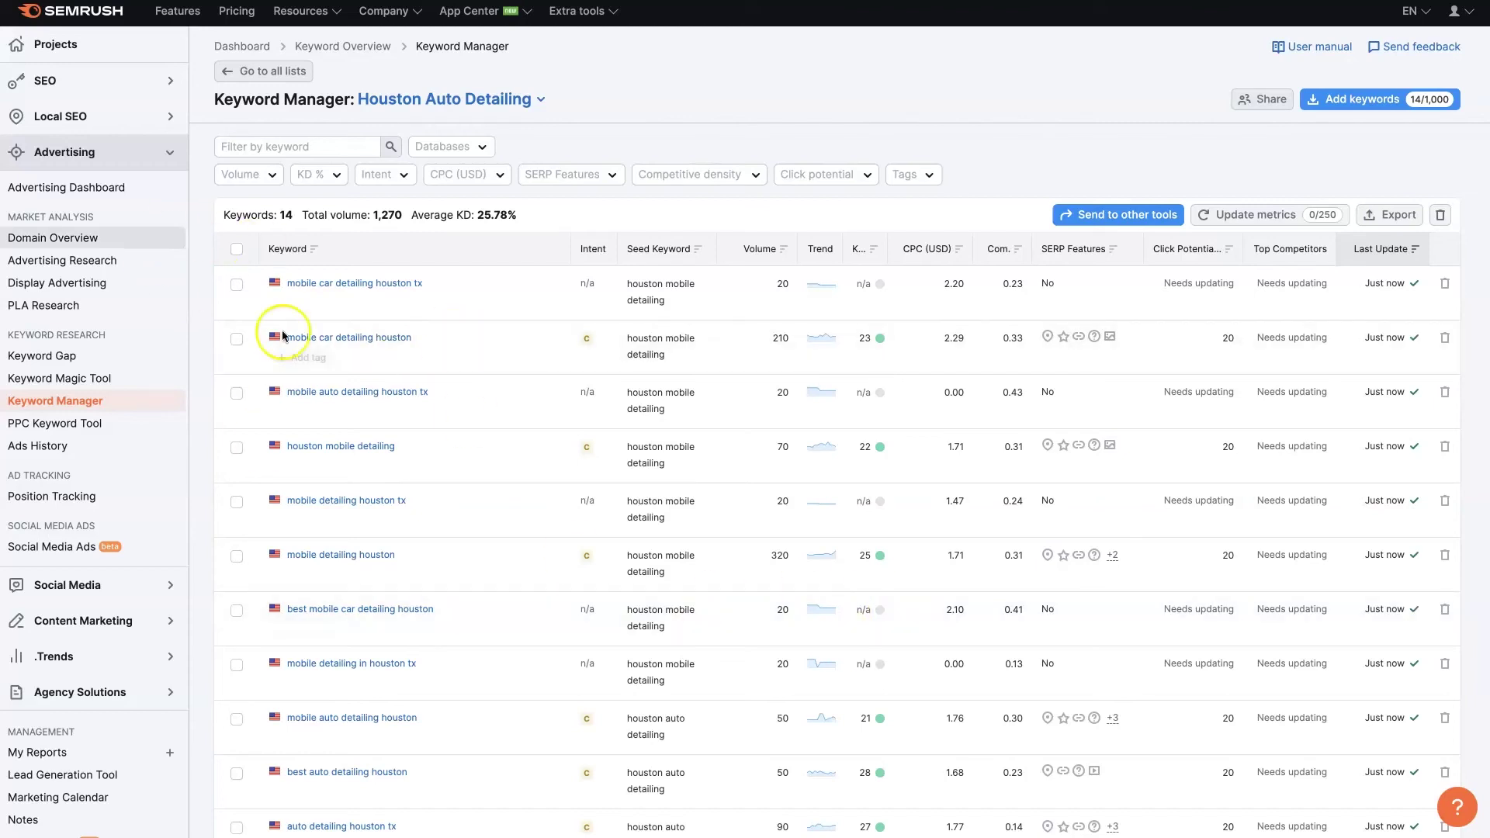
# Step: Sort the list by volume descending, putting mobile detailing houston (320) on top
pyautogui.scroll(-3, 308, 508)
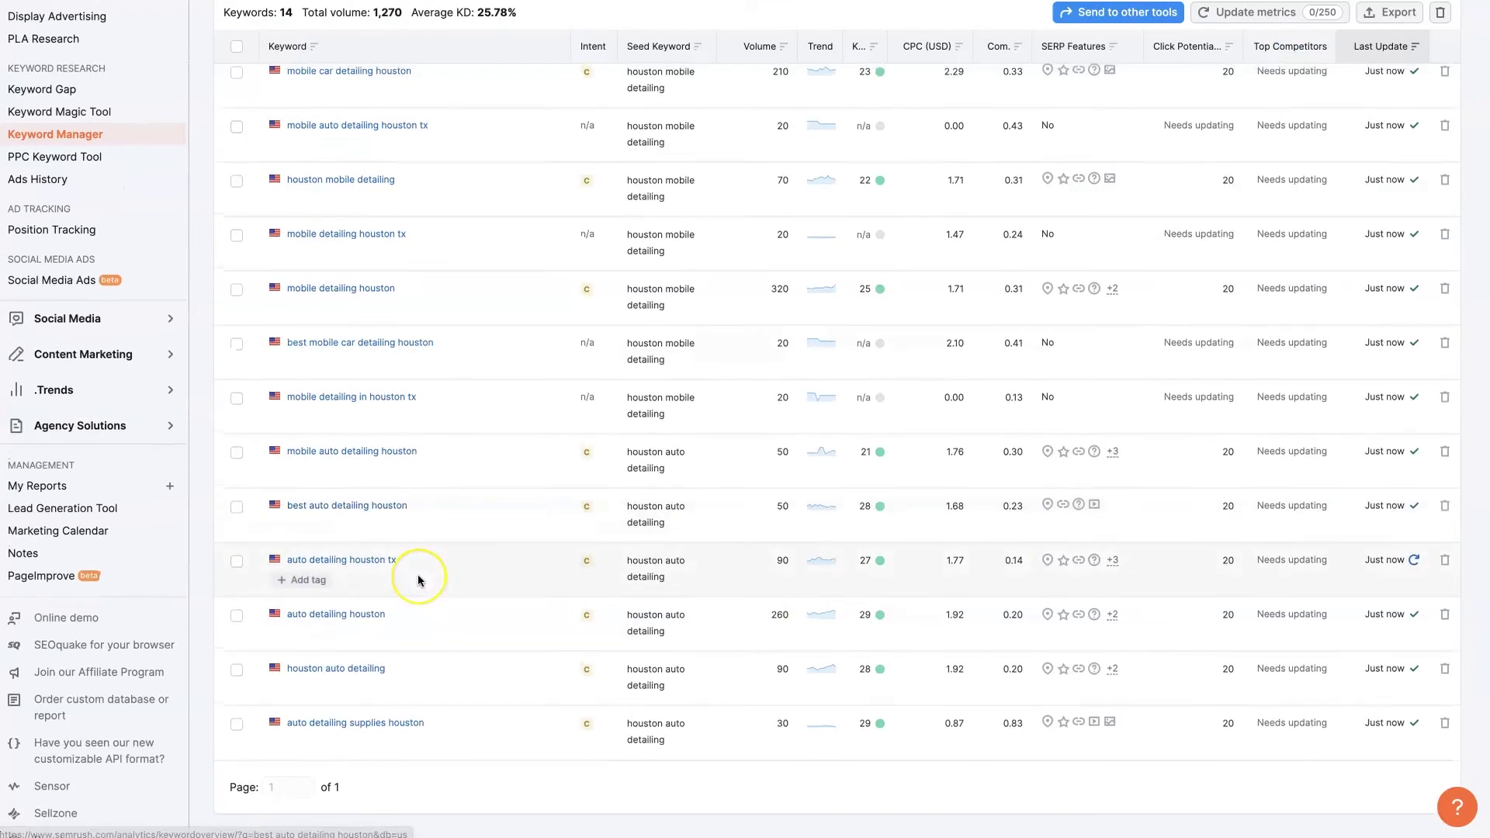
pyautogui.scroll(1, 417, 578)
pyautogui.scroll(1, 418, 578)
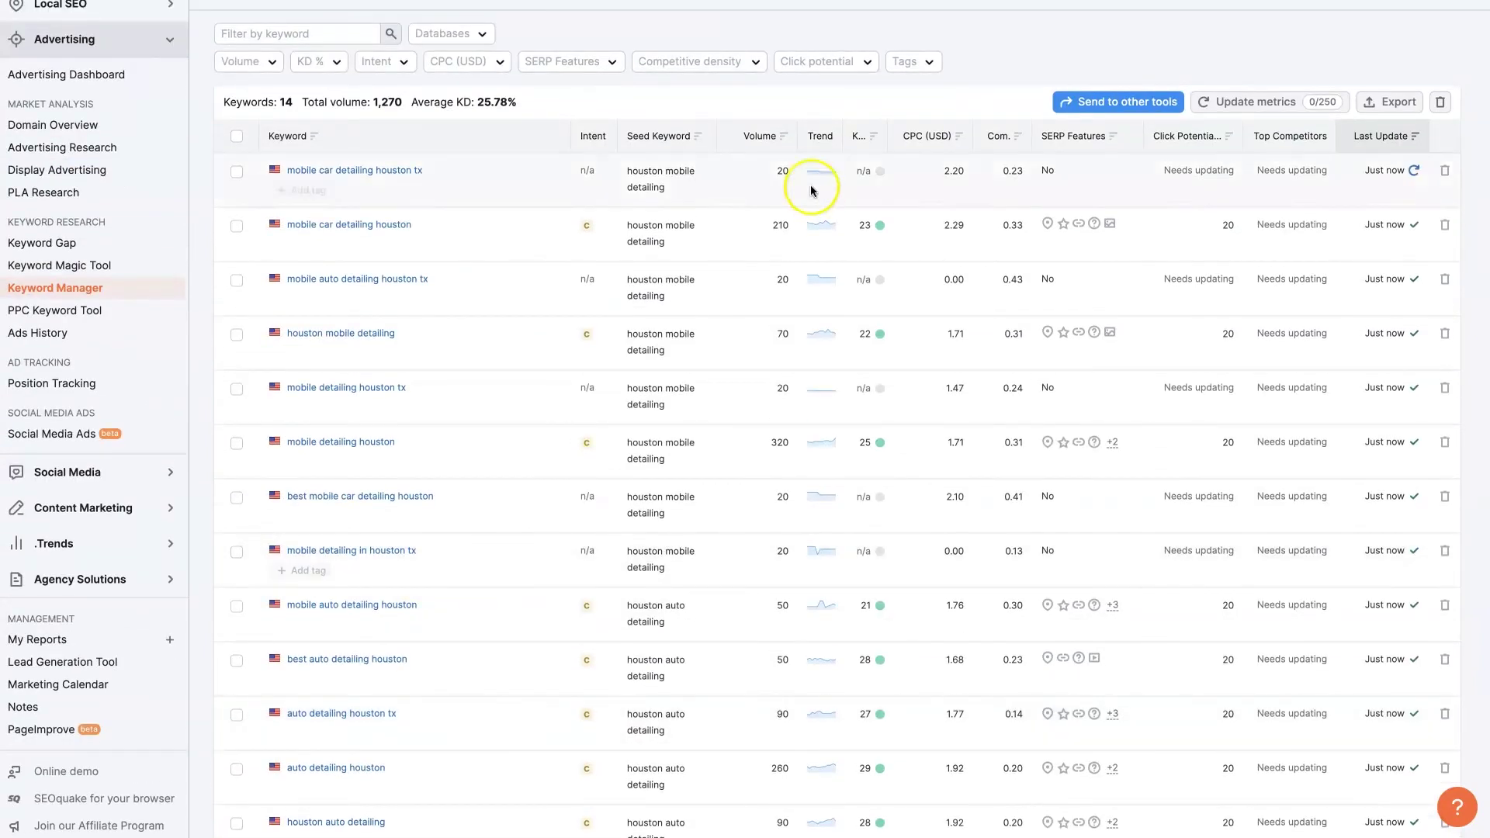
pyautogui.click(780, 145)
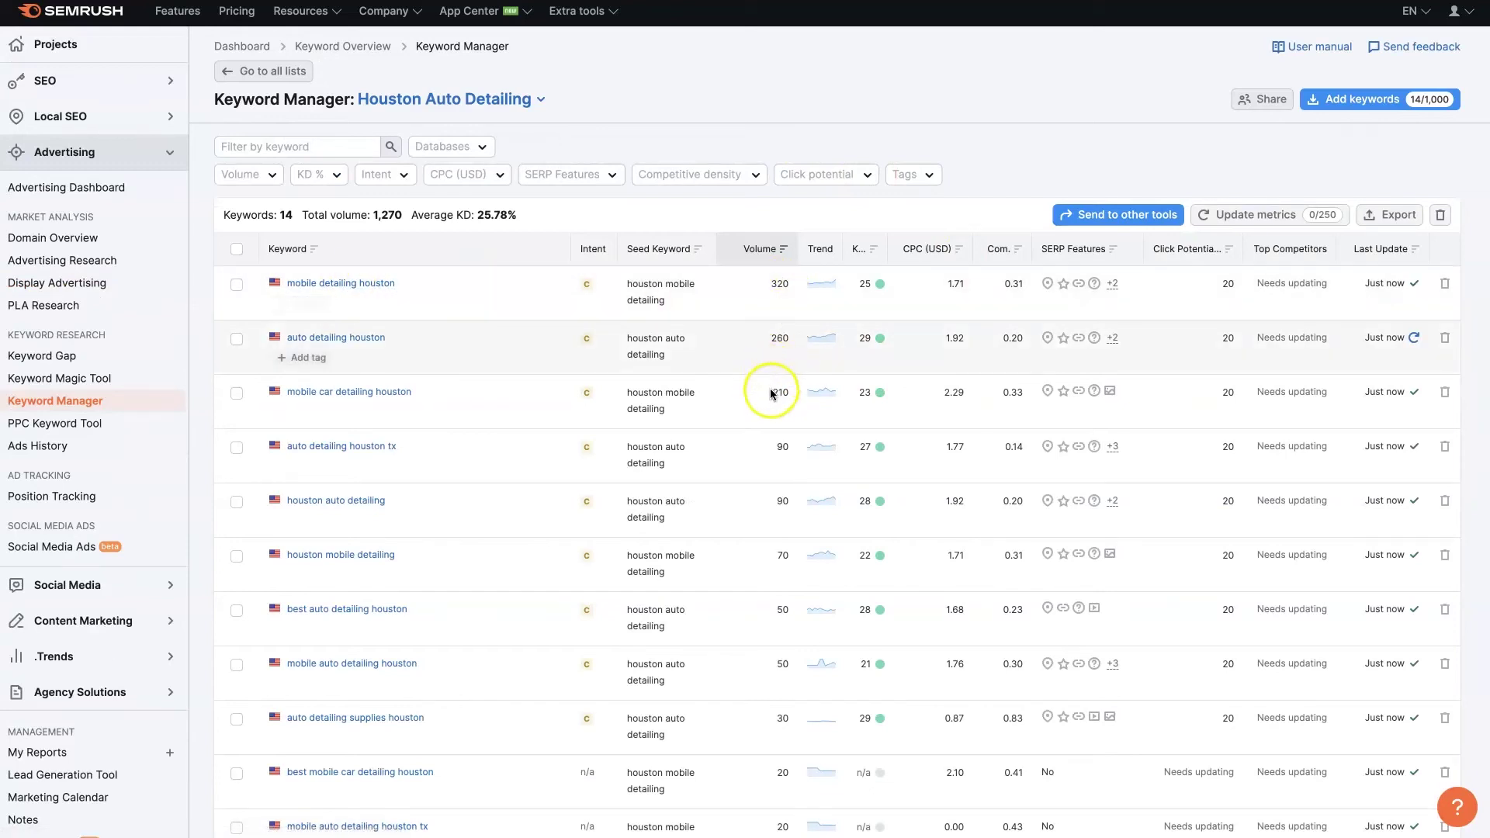
pyautogui.scroll(-1, 769, 532)
pyautogui.scroll(-2, 770, 532)
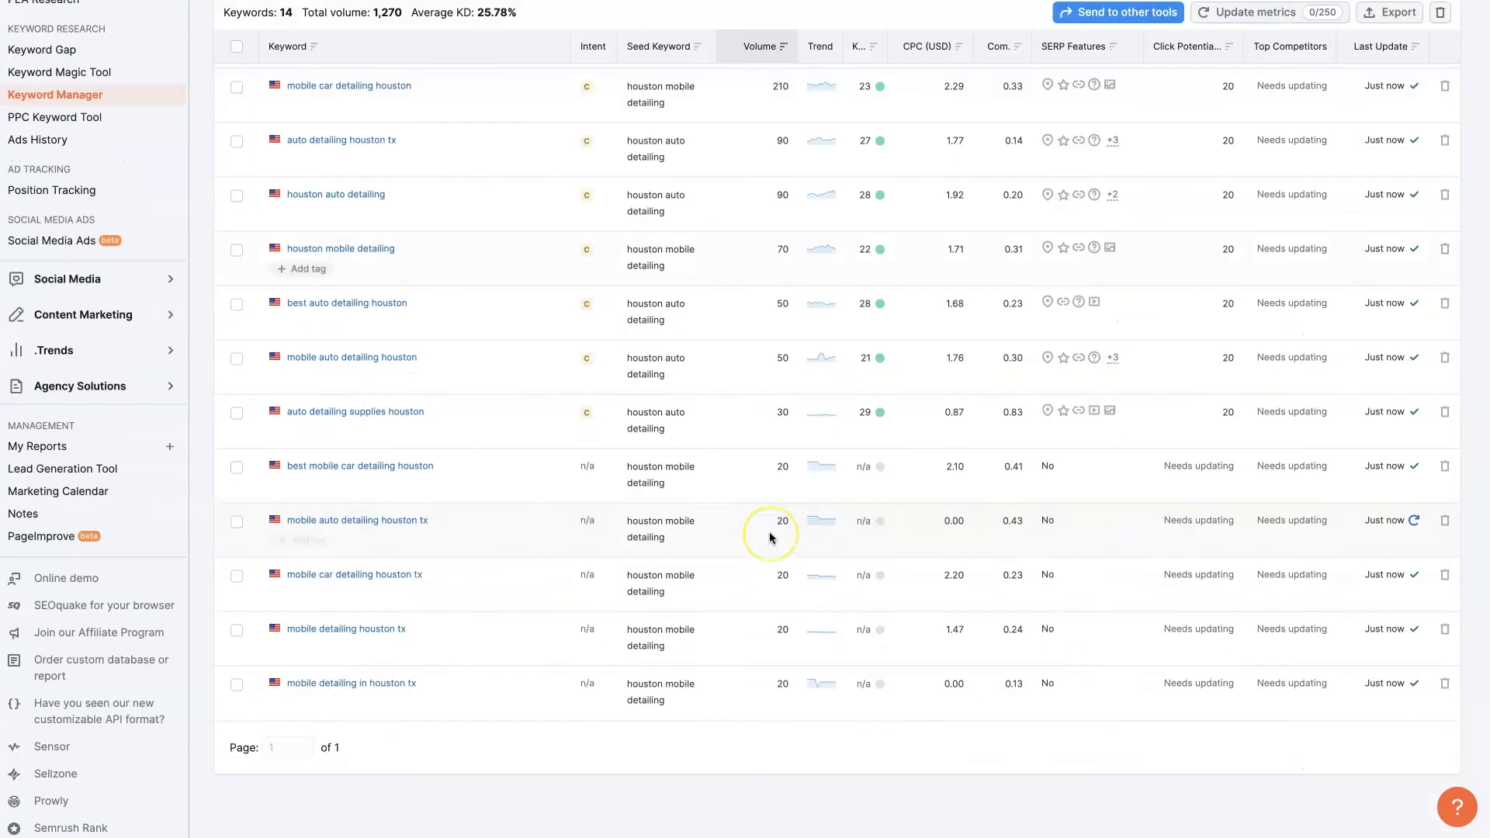
pyautogui.scroll(3, 770, 532)
pyautogui.moveTo(864, 201)
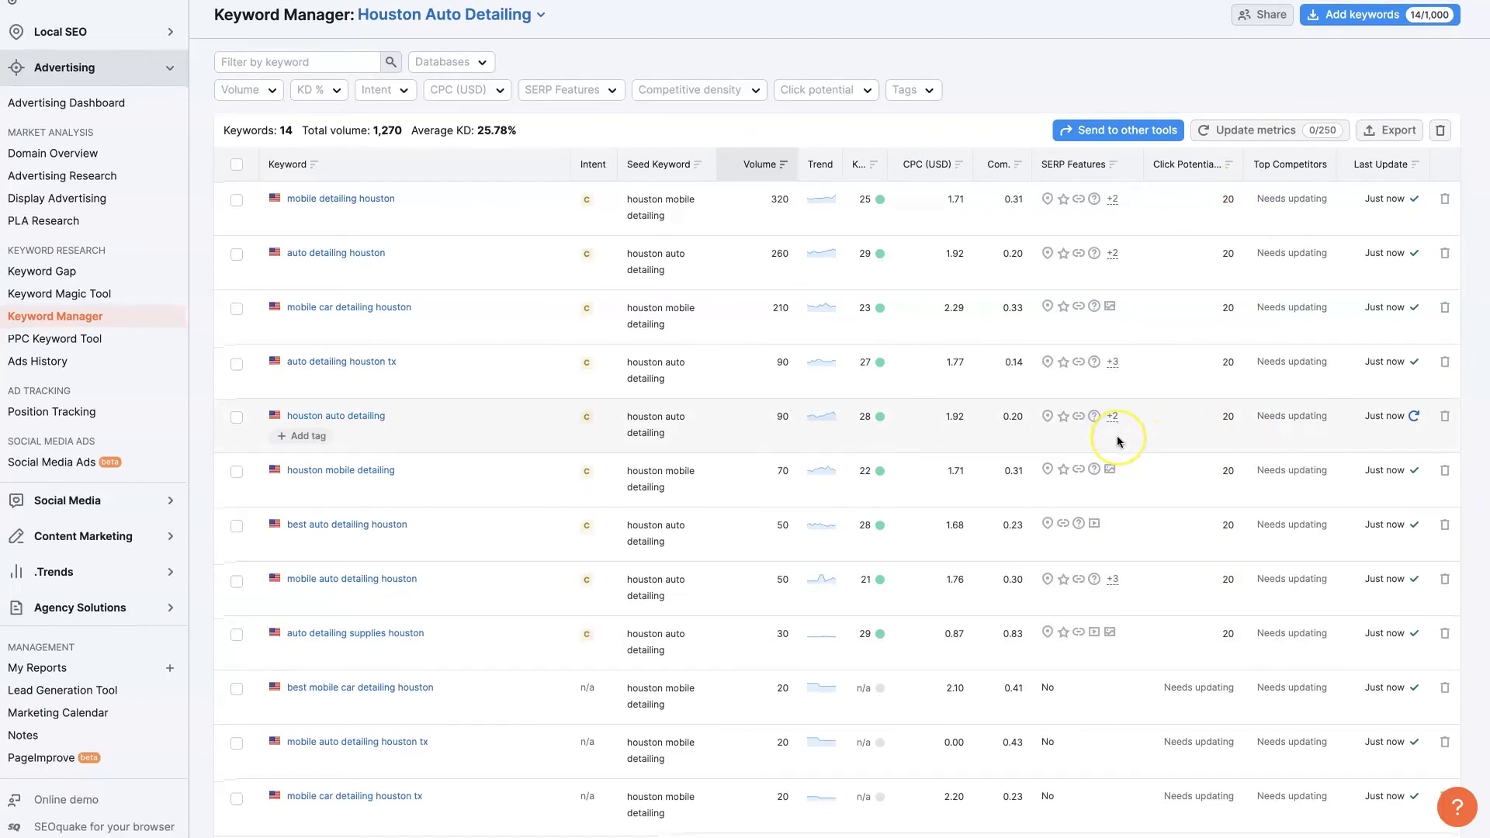
pyautogui.scroll(-2, 1116, 435)
pyautogui.scroll(3, 1116, 435)
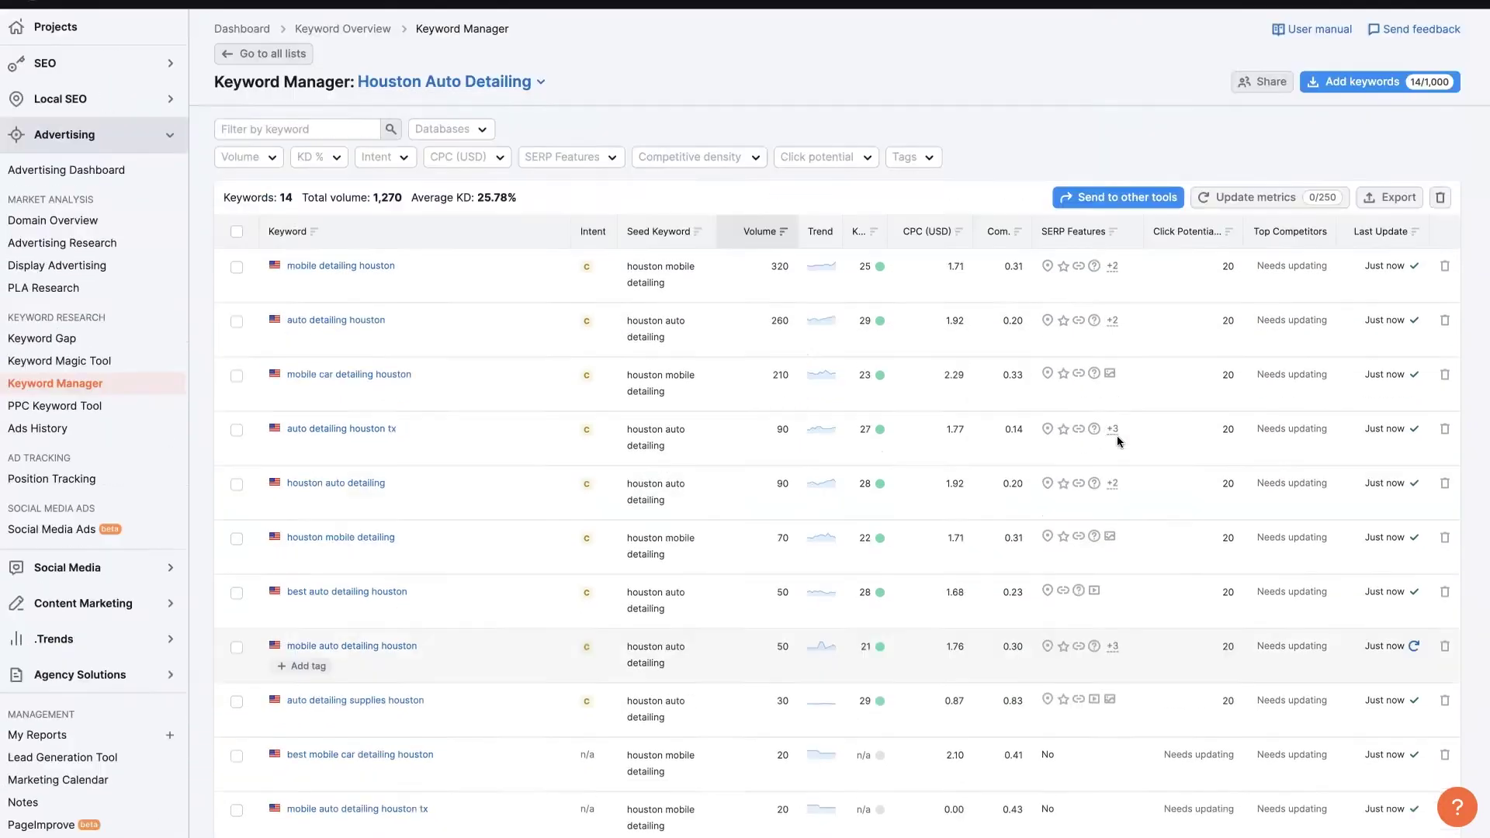